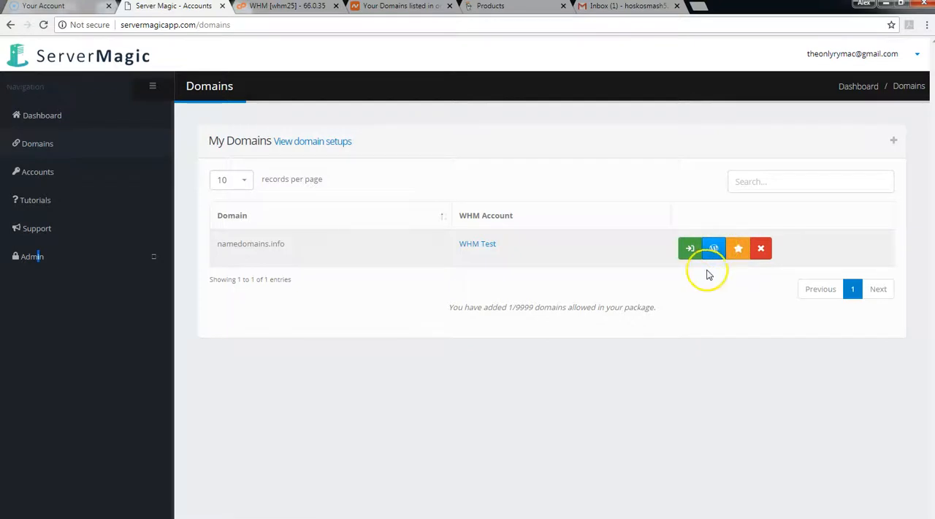
left_click(716, 250)
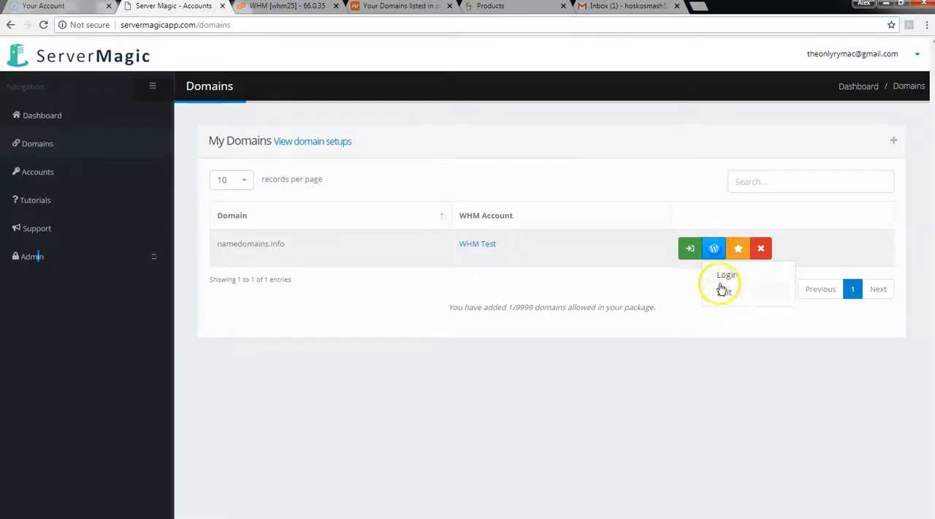
left_click(665, 166)
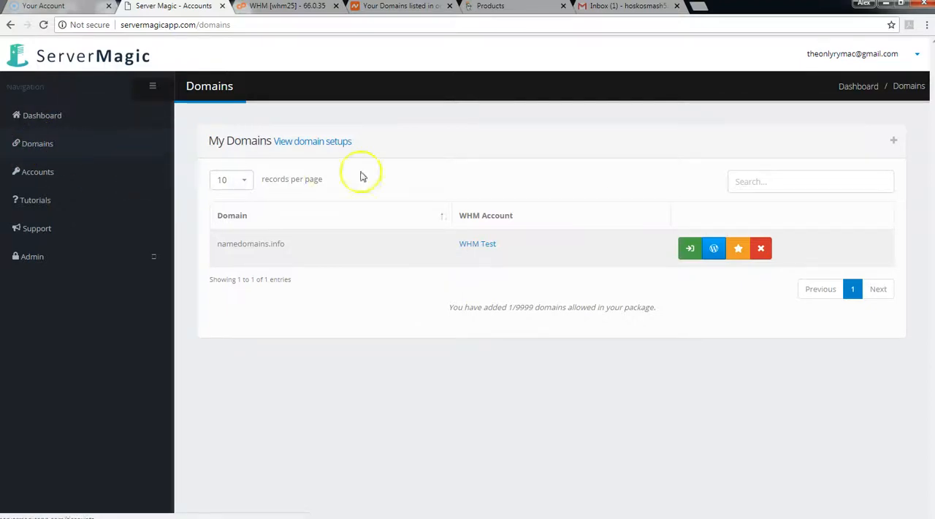
Step: Start adding a new domain and choose to create a new site with the wizard
left_click(894, 143)
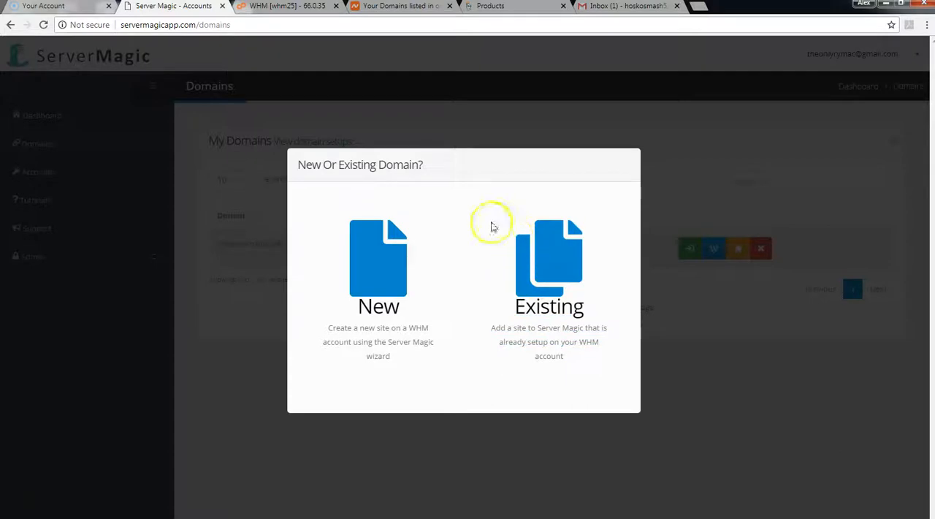
left_click(392, 271)
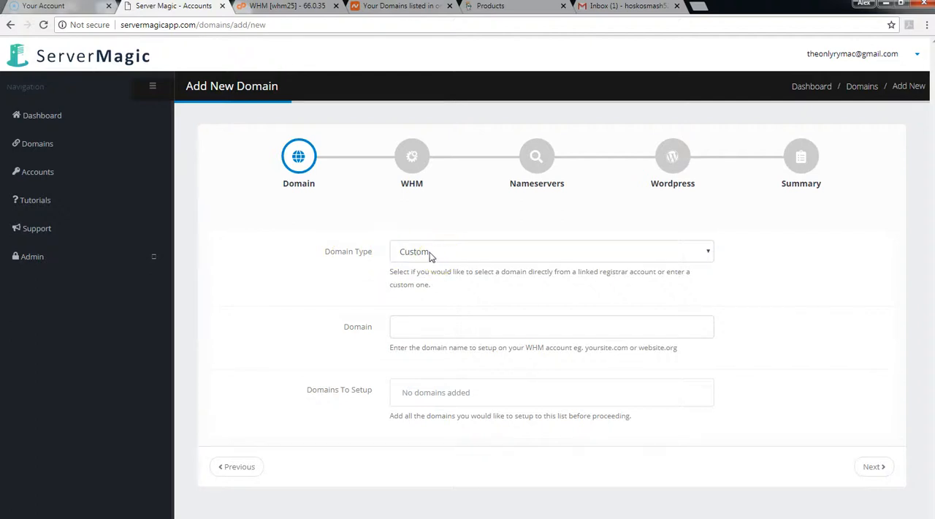
Step: Add the custom domain test12345.com to the list of domains to set up
left_click(412, 327)
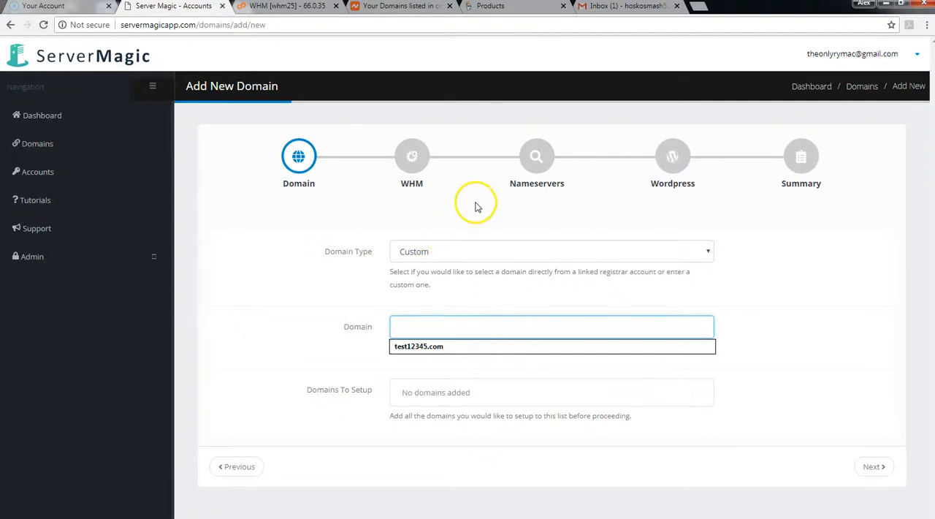
left_click(428, 347)
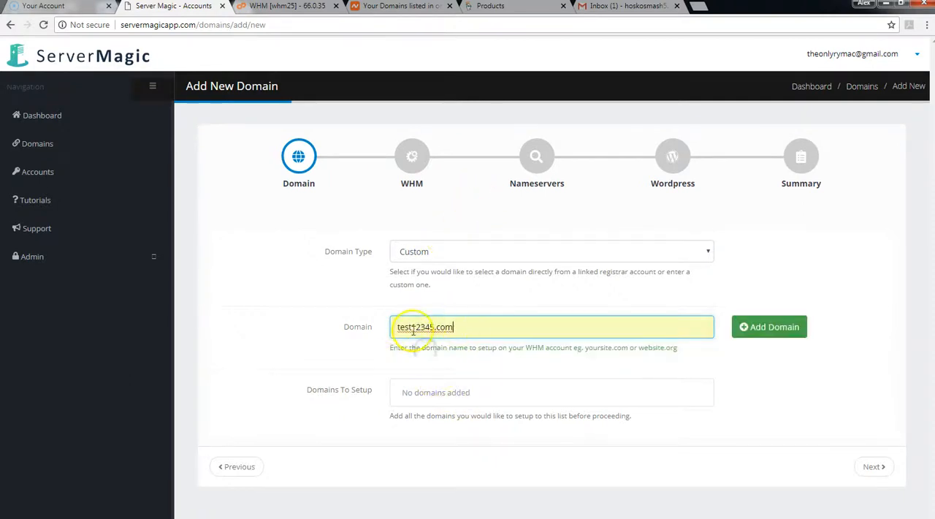
left_click(757, 332)
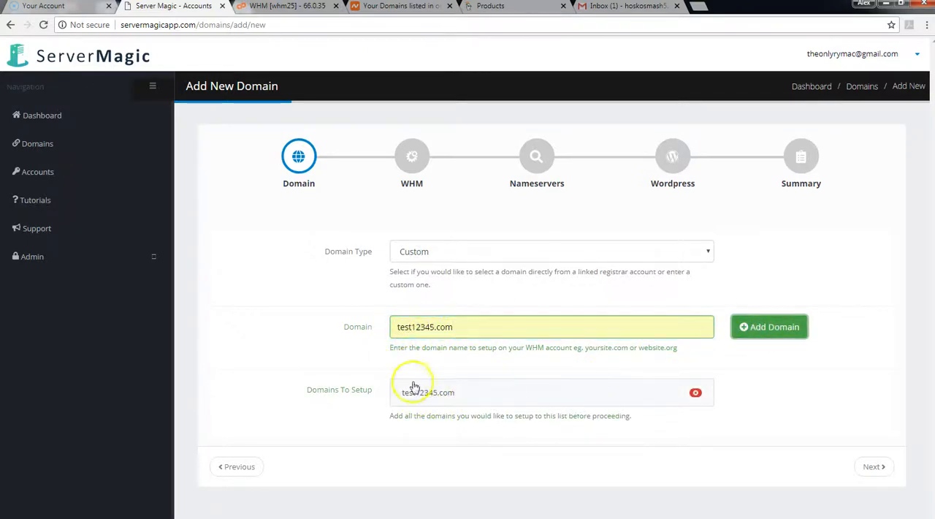
Step: Remove test12345.com from the setup list and clear the domain name entry
left_click(695, 393)
left_click_drag(484, 332, 376, 335)
key("BackSpace")
Step: Set the domain type to Registrar and choose the GoDaddy Test (GoDaddy) registrar account
left_click(438, 249)
left_click(436, 282)
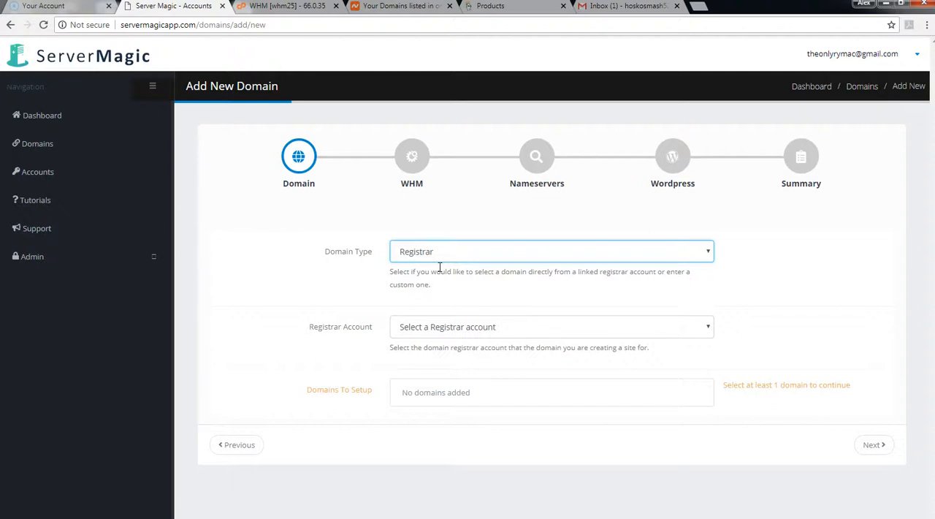
left_click(499, 325)
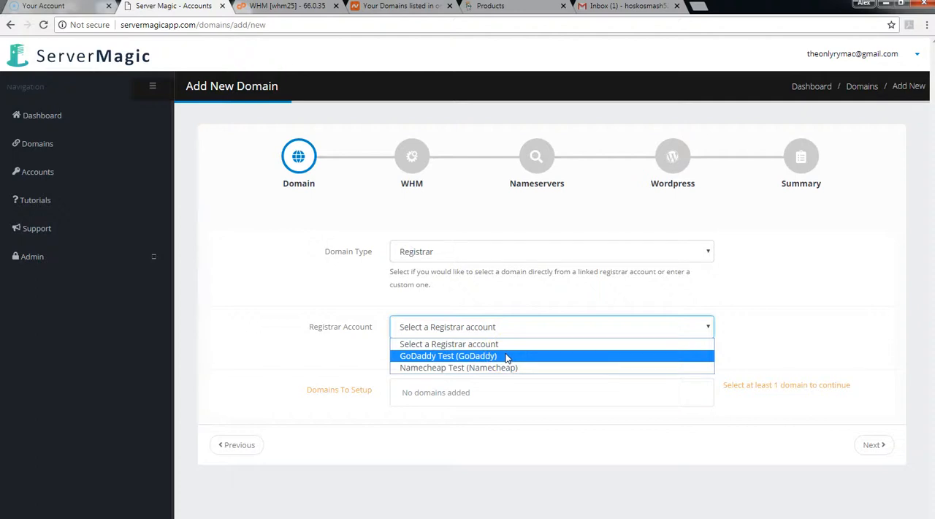
left_click(506, 356)
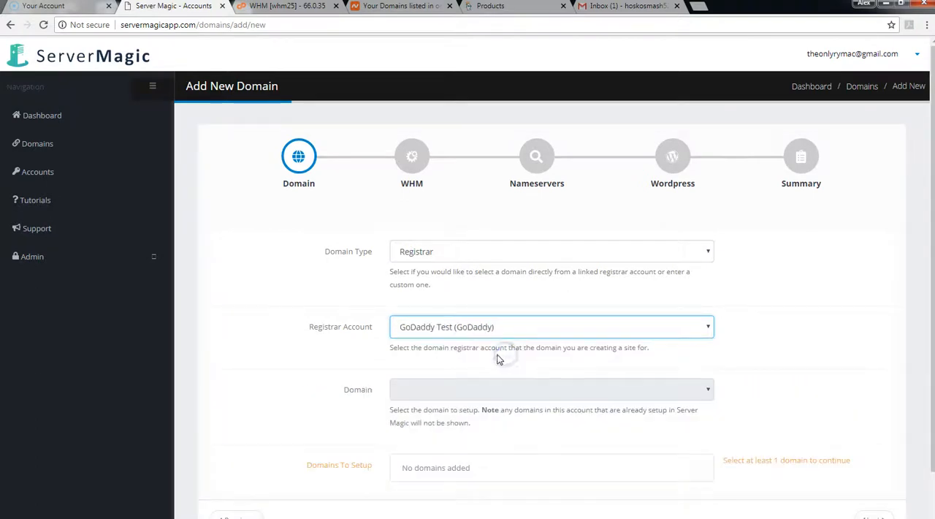
Step: Add the domain wearedomains.us from the GoDaddy account to the domains to set up
left_click(451, 389)
scroll(451, 389, "down", 1)
left_click(456, 339)
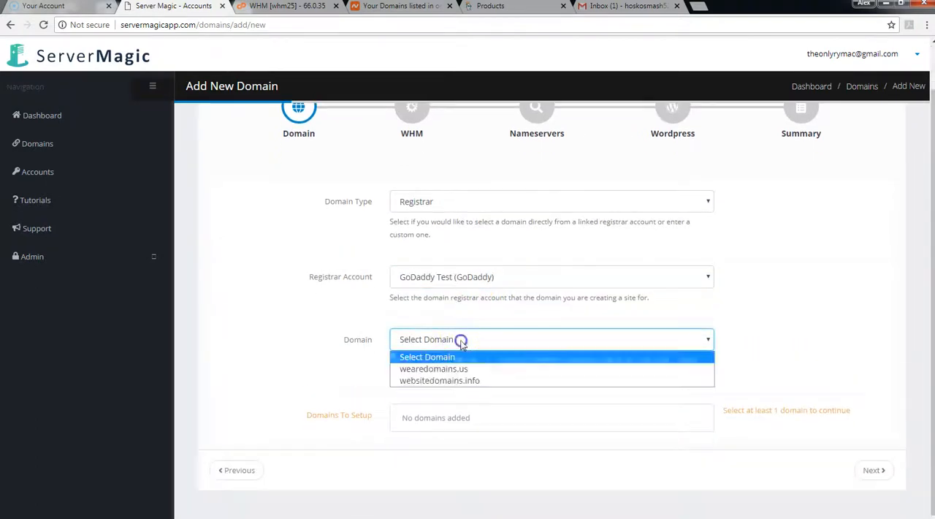
left_click(451, 369)
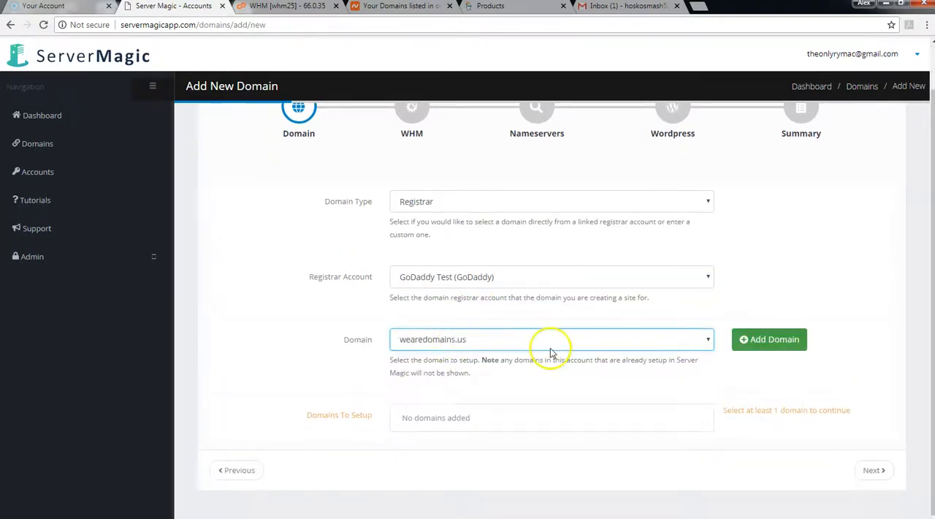
left_click(769, 339)
Step: Add the domain websitedomains.info from the GoDaddy account to the domains to set up
left_click(463, 339)
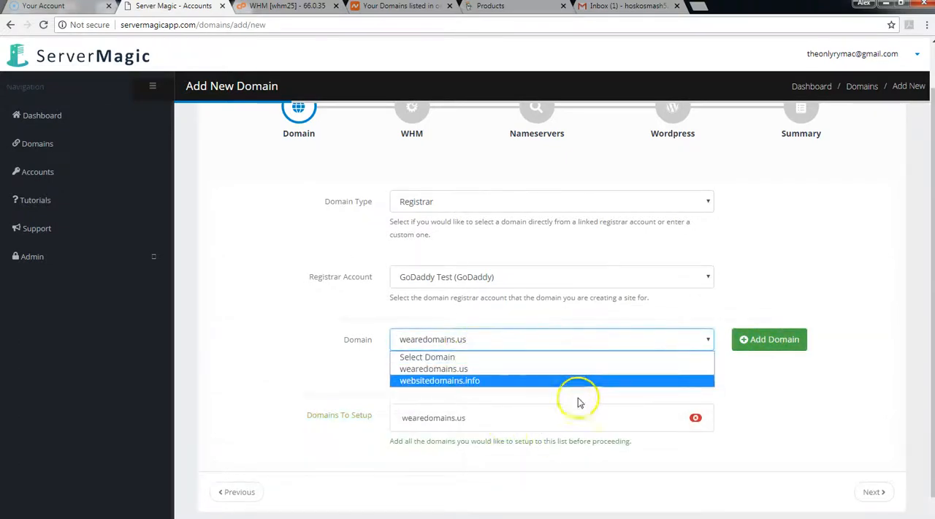
left_click(448, 383)
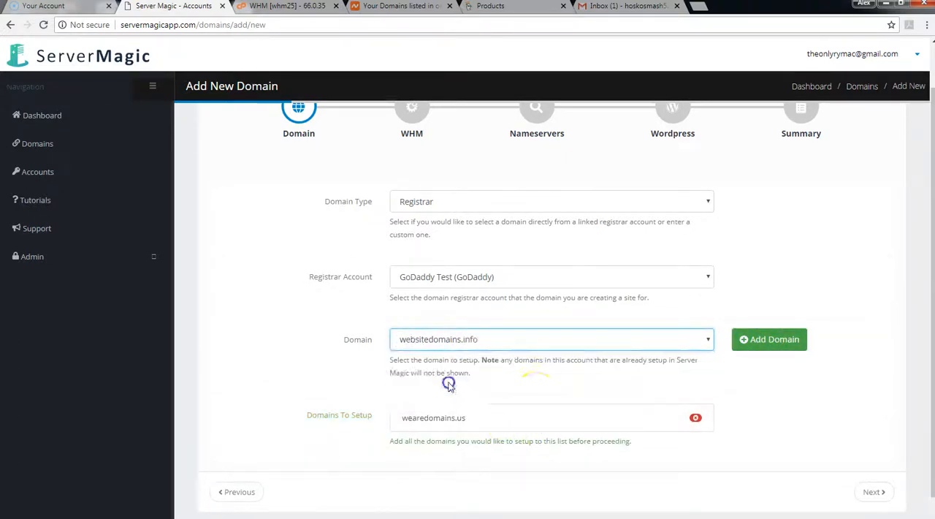
left_click(766, 339)
left_click(705, 340)
left_click(518, 315)
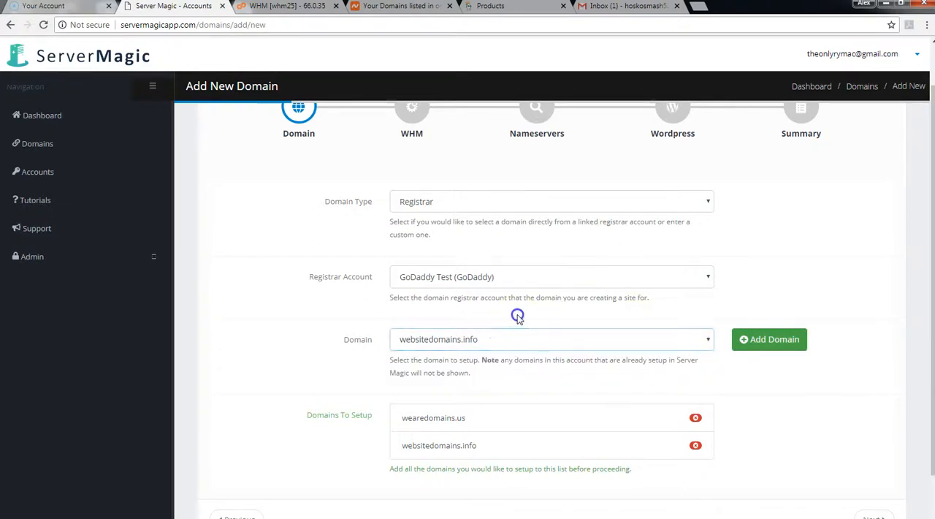
Step: Switch the registrar account to Namecheap Test (Namecheap) and add its domain magicservertest.live to the setup list
left_click(461, 279)
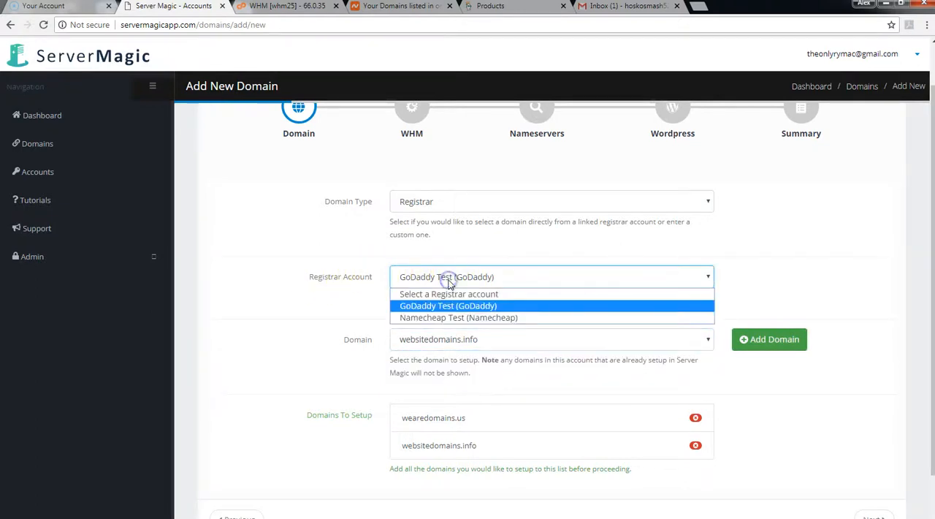
left_click(493, 316)
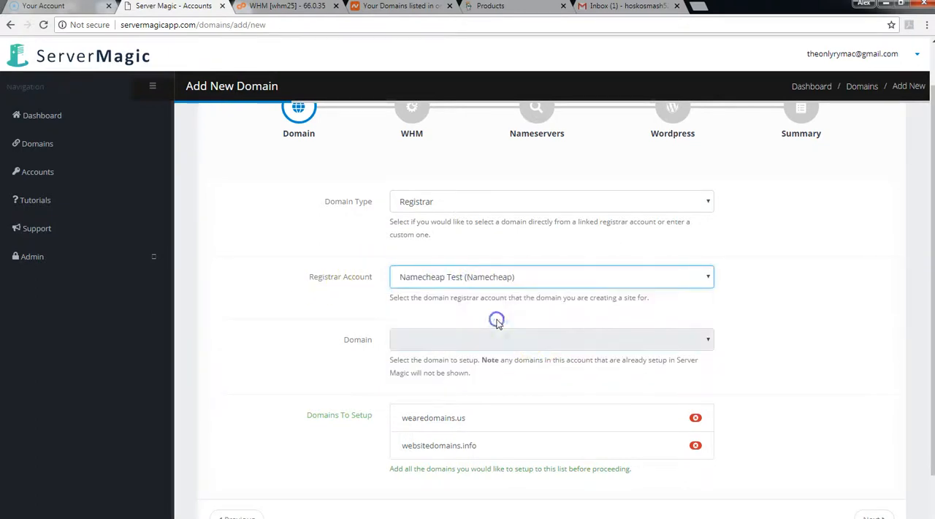
left_click(431, 340)
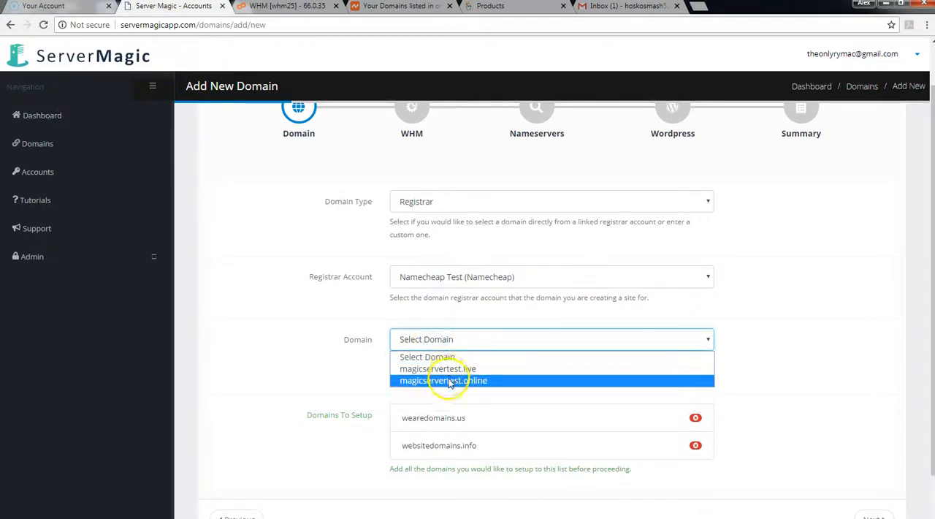
left_click(450, 374)
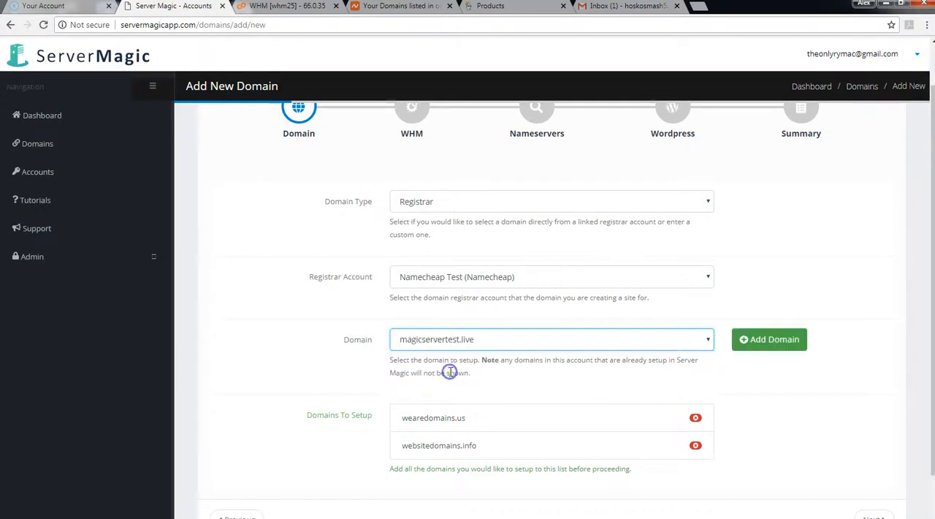
left_click(769, 339)
Step: Add the Namecheap domain magicservertest.online to the setup list and continue to the WHM stage
left_click(491, 343)
left_click(468, 380)
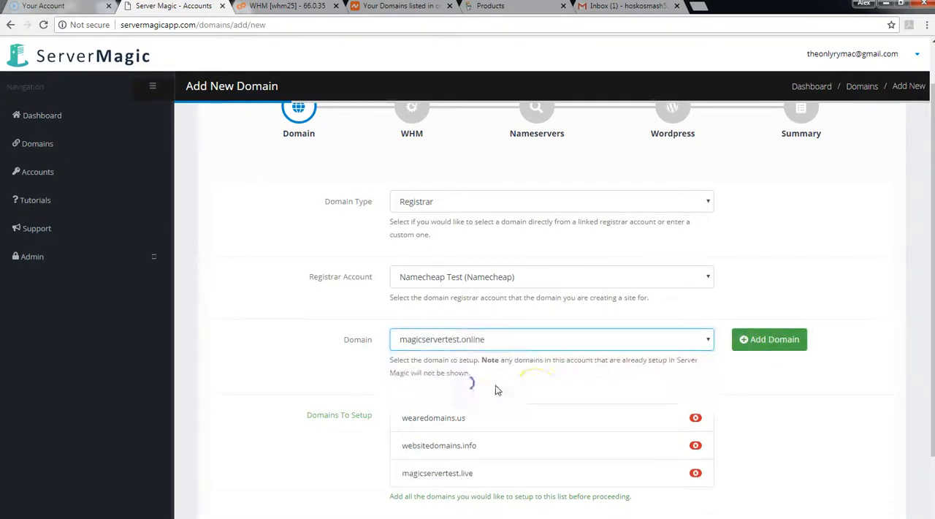
left_click(770, 341)
scroll(475, 372, "down", 3)
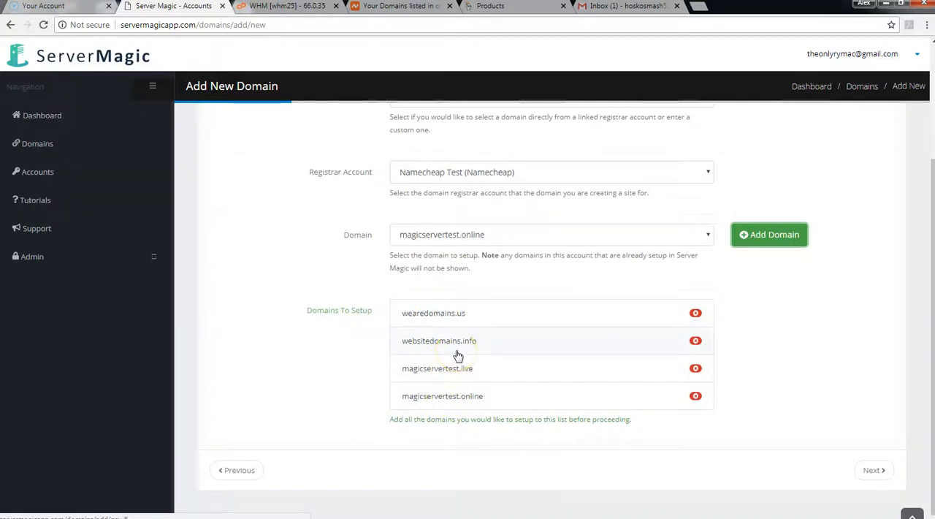
scroll(458, 355, "up", 3)
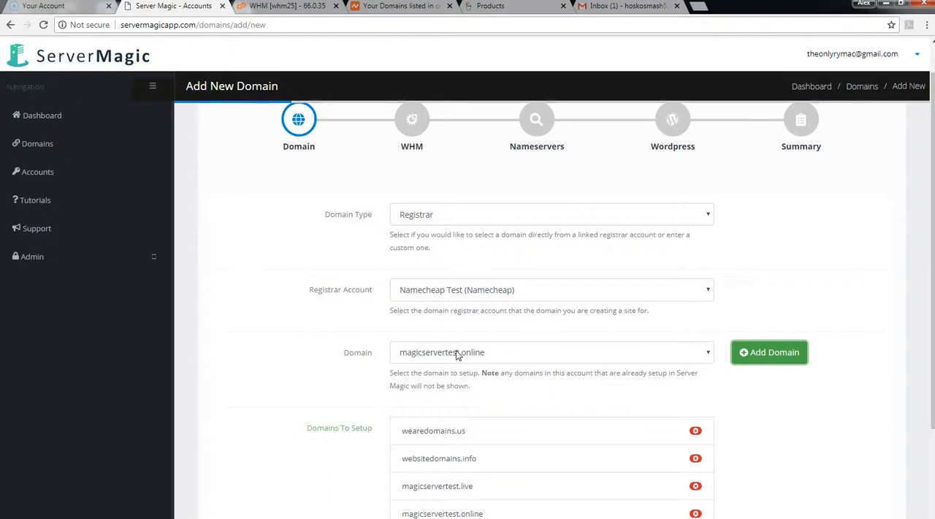
scroll(435, 333, "down", 3)
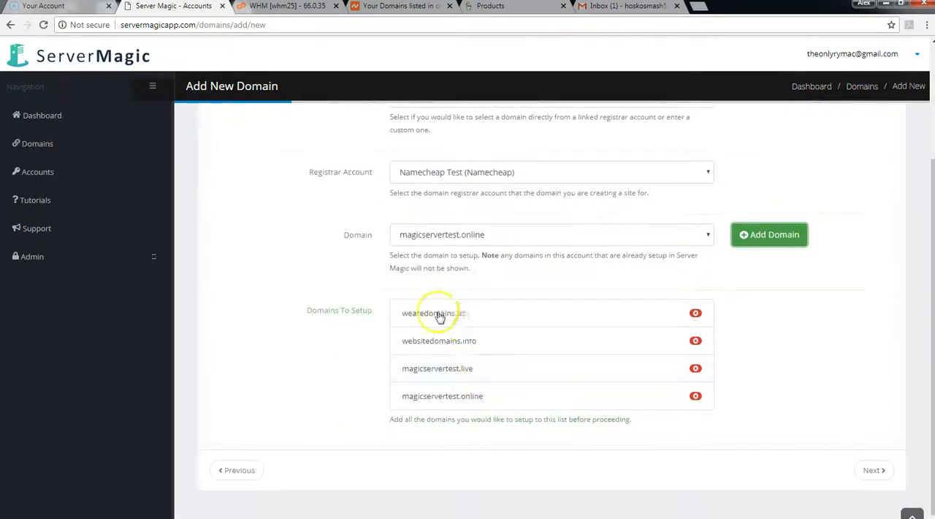
left_click(871, 471)
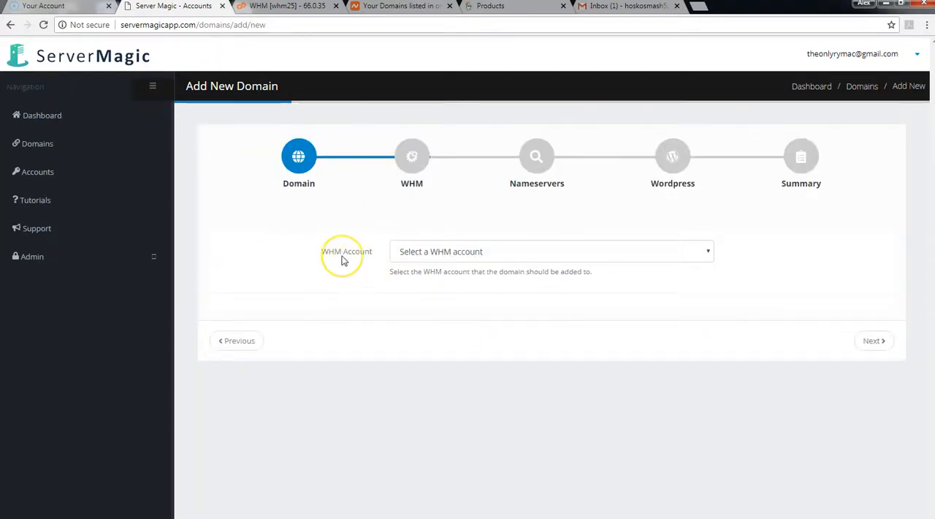
Step: Choose WHM Test as the WHM account that the domains are added to
left_click(413, 253)
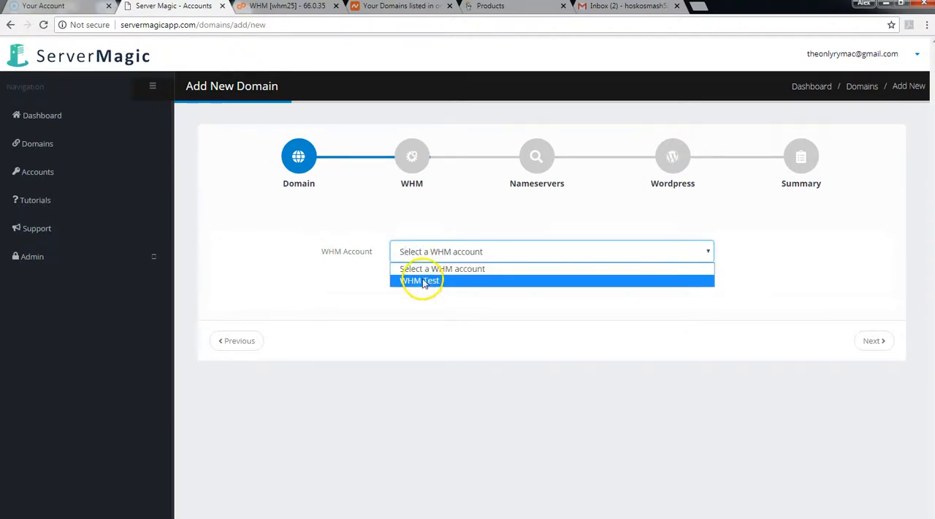
left_click(436, 282)
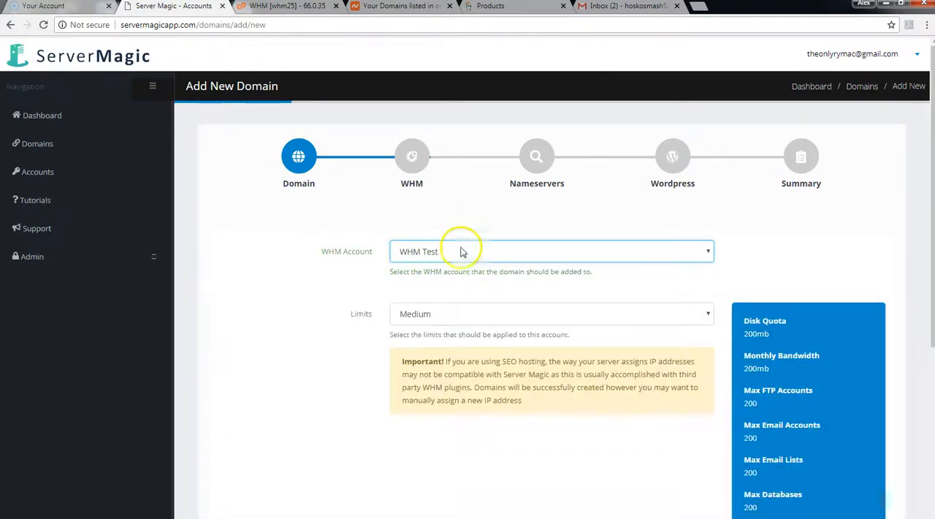
left_click(415, 259)
Step: Set the account limits to the High preset
scroll(344, 301, "down", 1)
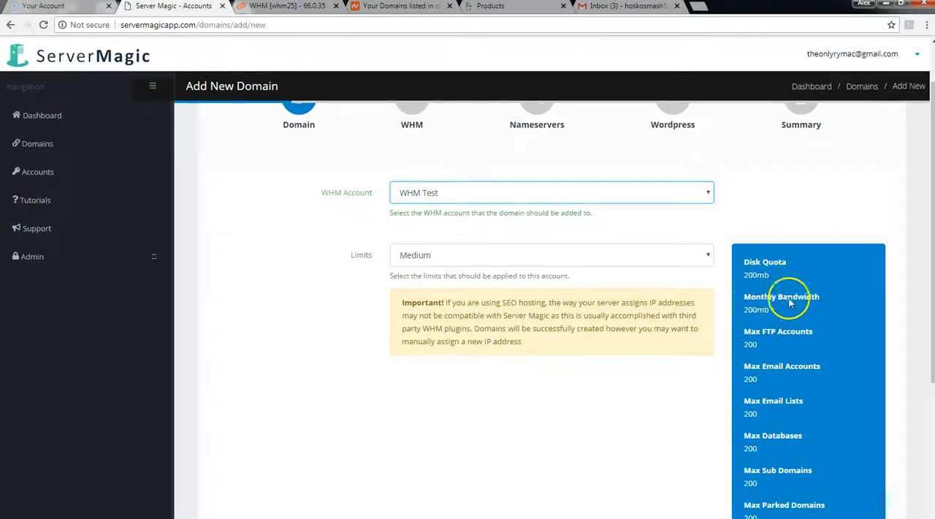
left_click(449, 256)
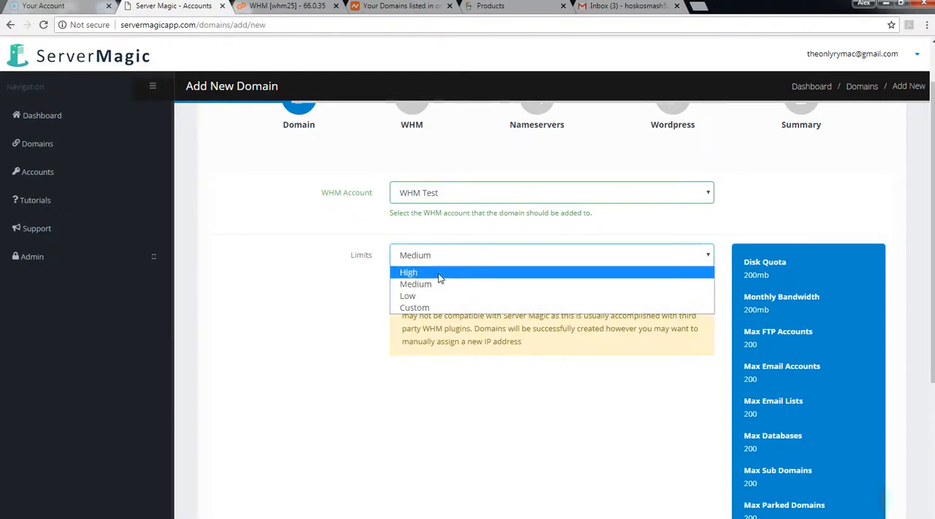
left_click(439, 272)
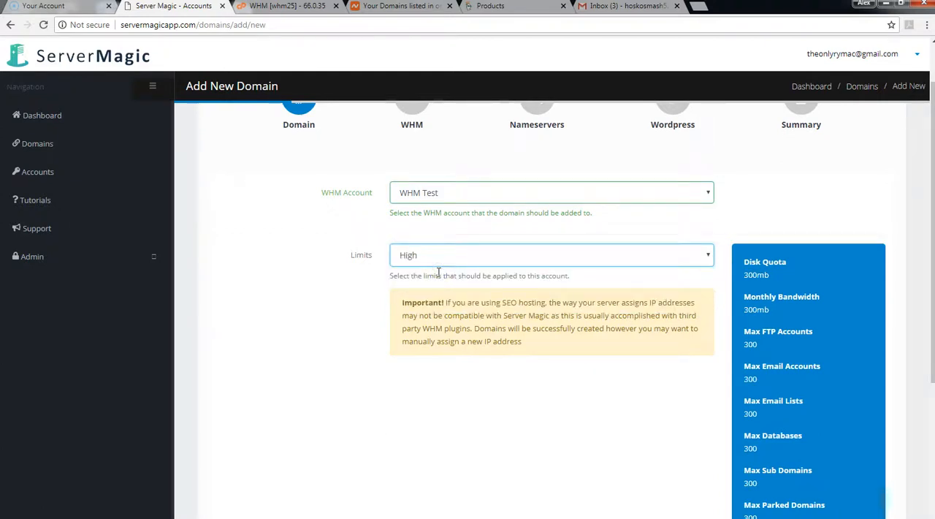
Step: Read the SEO hosting notice and review the quotas and maximums of the selected limits preset
scroll(439, 272, "down", 1)
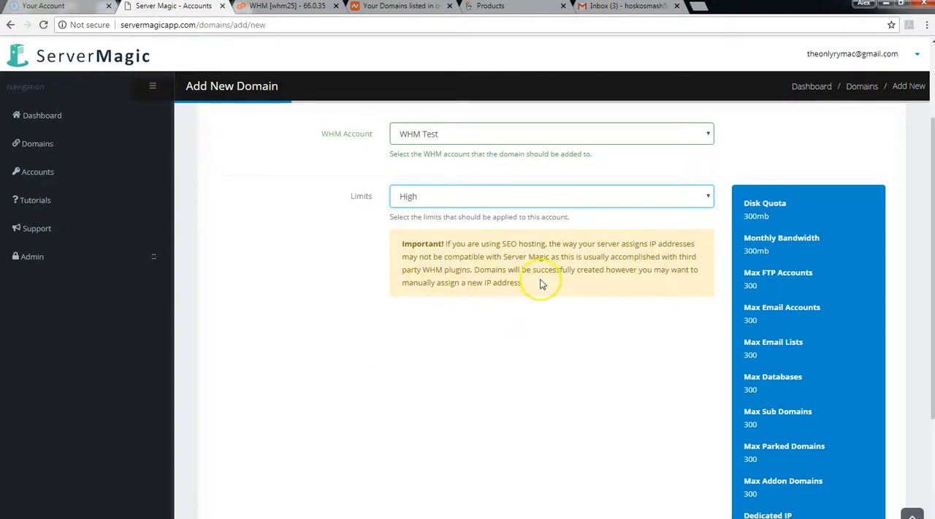
left_click_drag(538, 282, 406, 242)
left_click(439, 241)
scroll(463, 288, "up", 2)
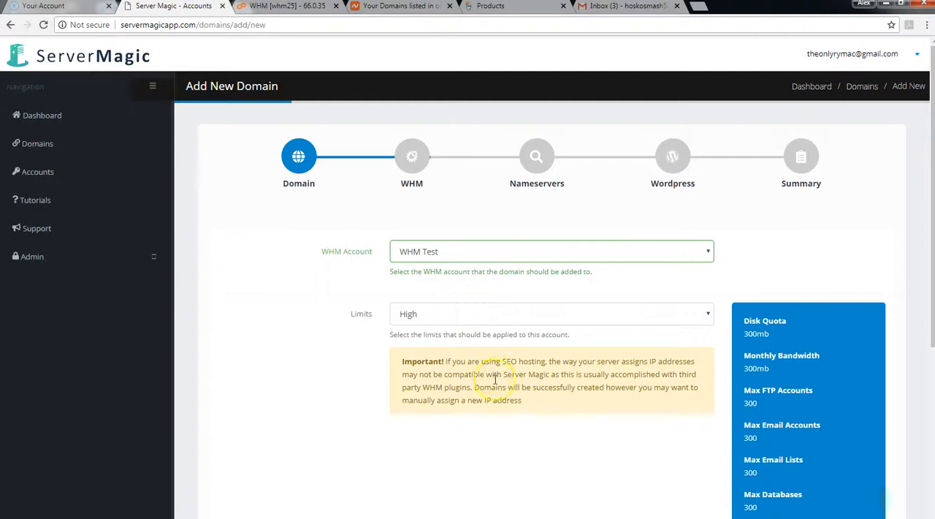
scroll(496, 379, "down", 1)
scroll(493, 383, "down", 4)
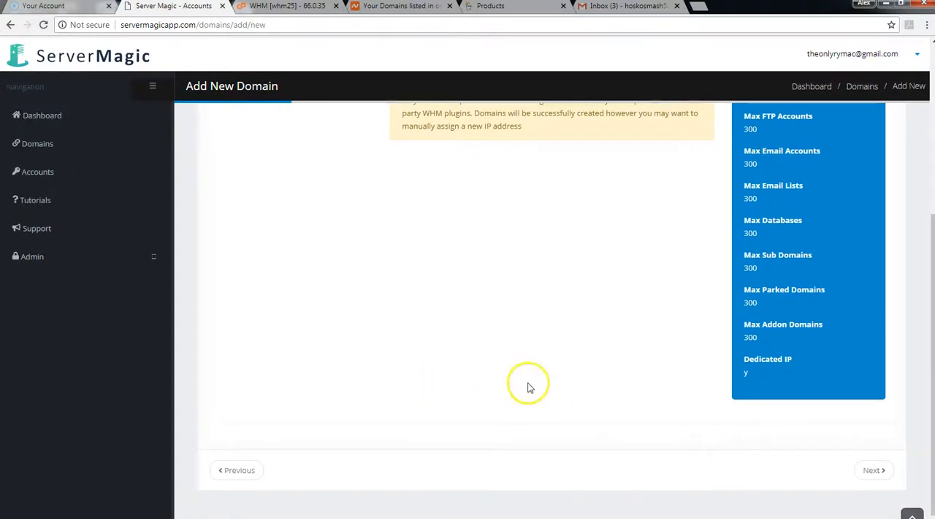
scroll(526, 388, "up", 4)
Step: Set the account limits to Custom and look through the custom limit fields down to Dedicated IP
left_click(432, 322)
left_click(430, 365)
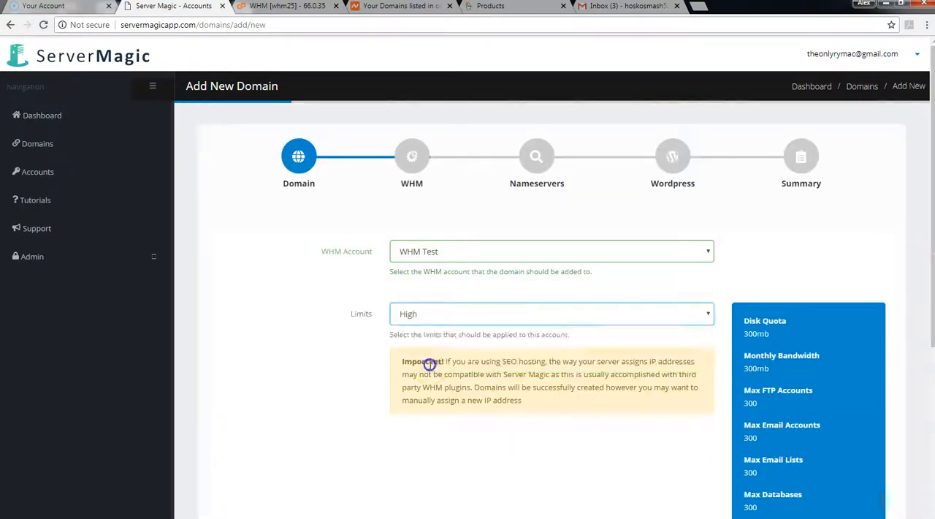
scroll(395, 343, "down", 2)
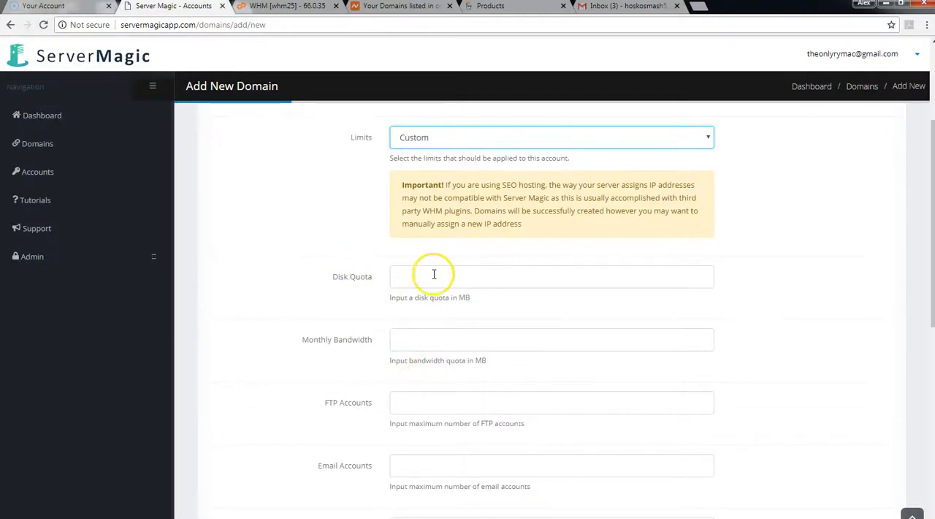
scroll(401, 292, "down", 3)
scroll(398, 233, "down", 3)
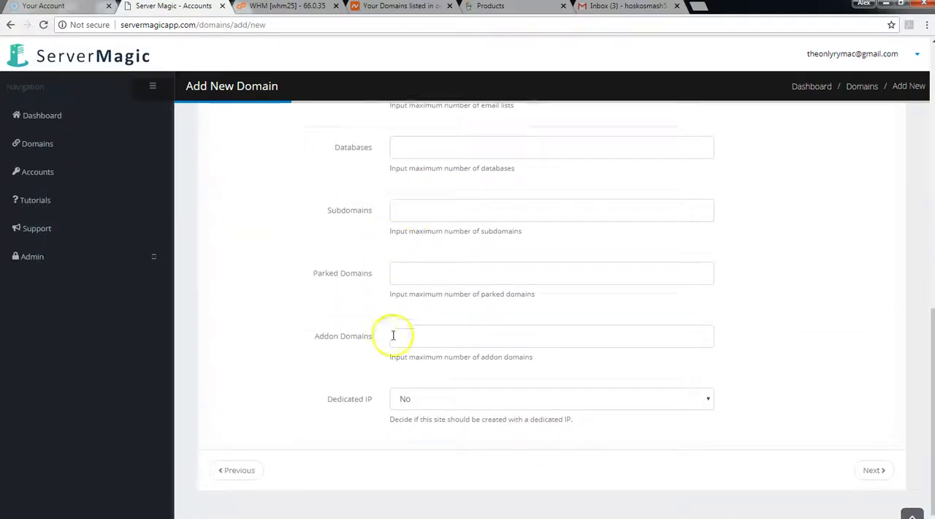
Step: Look over the Dedicated IP choices of the custom limits and set the account limits back to the High preset
scroll(417, 382, "up", 6)
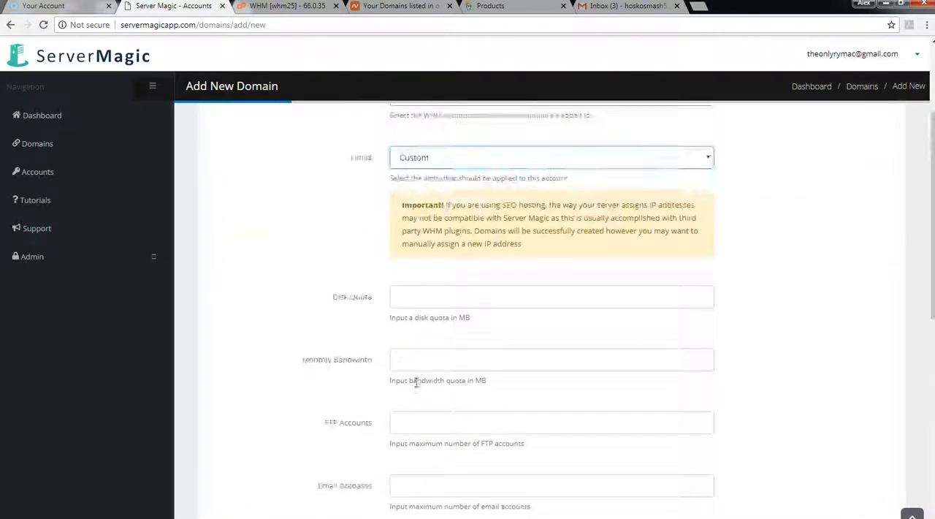
scroll(417, 381, "down", 6)
left_click(403, 399)
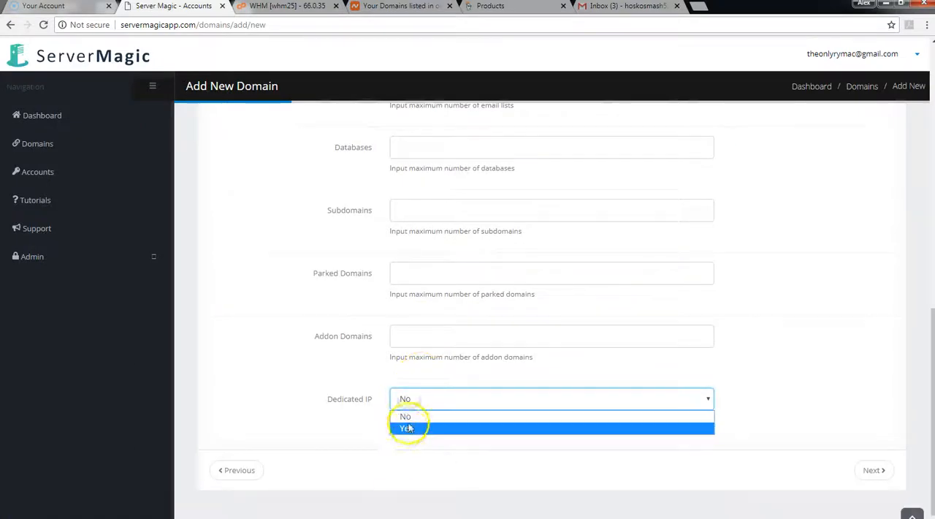
left_click(358, 369)
scroll(366, 378, "up", 8)
left_click(417, 315)
left_click(412, 328)
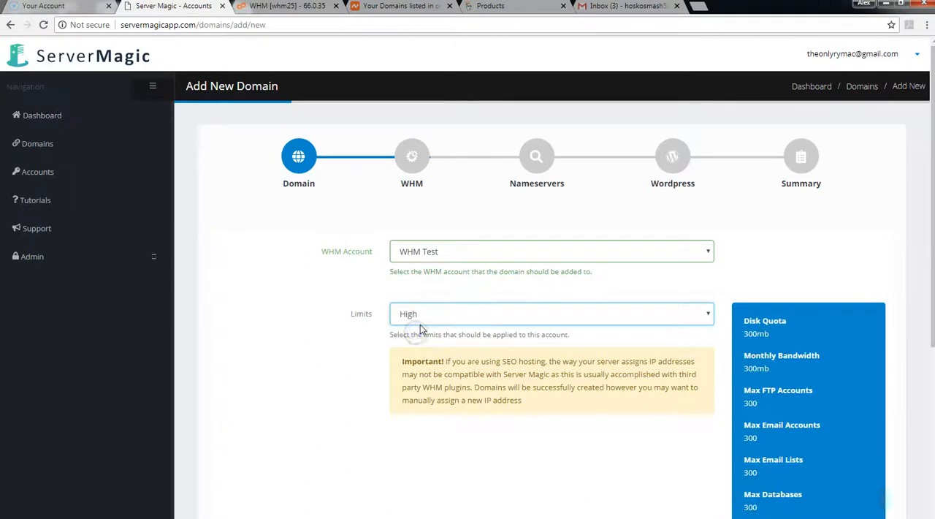
Step: Review the High preset's quotas and maximums and continue to the nameserver settings
scroll(679, 338, "down", 3)
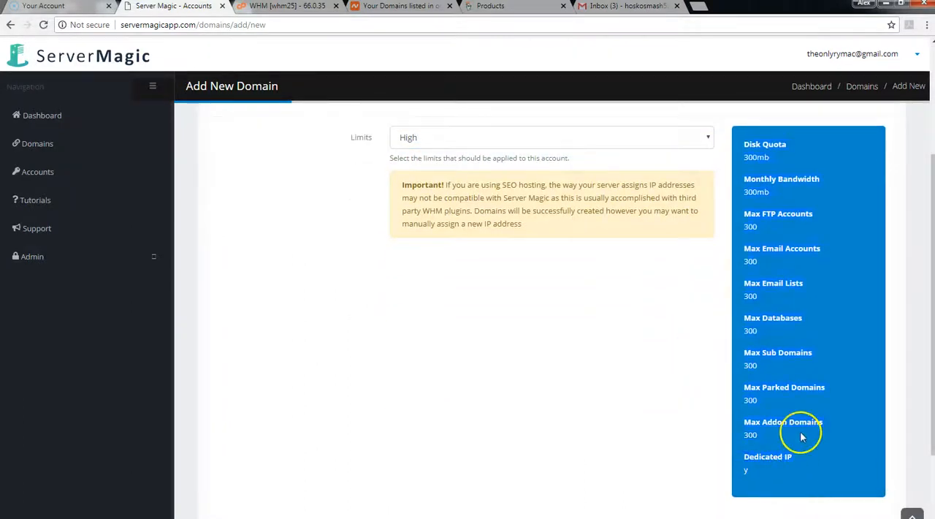
scroll(799, 435, "up", 3)
left_click_drag(577, 334, 387, 335)
left_click(387, 334)
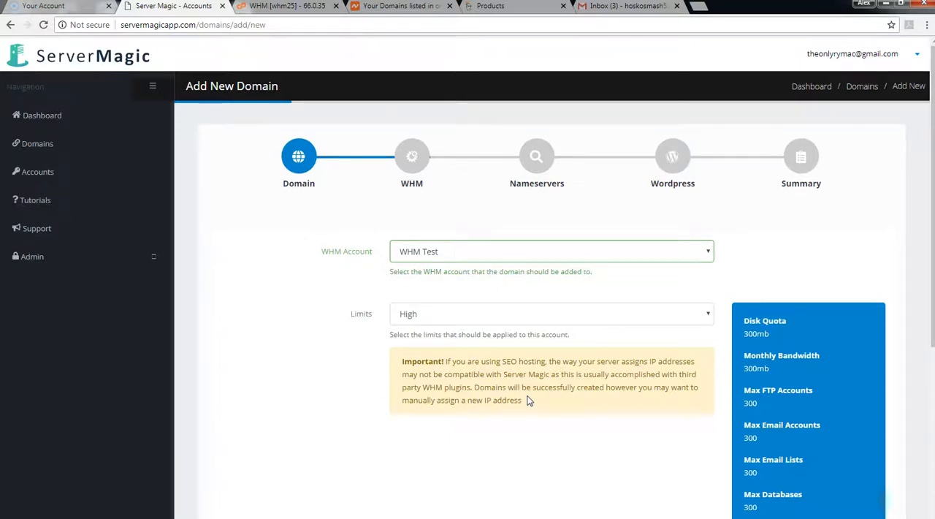
scroll(735, 382, "down", 4)
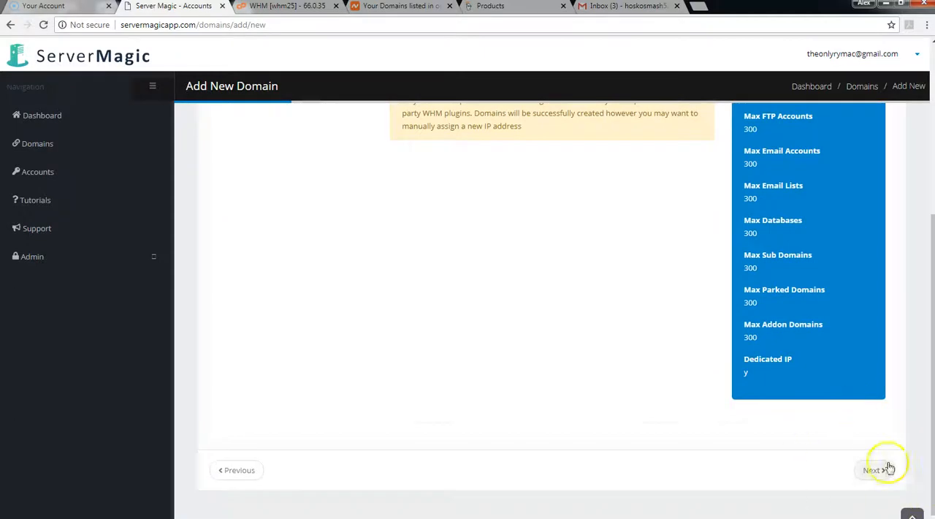
scroll(397, 292, "up", 4)
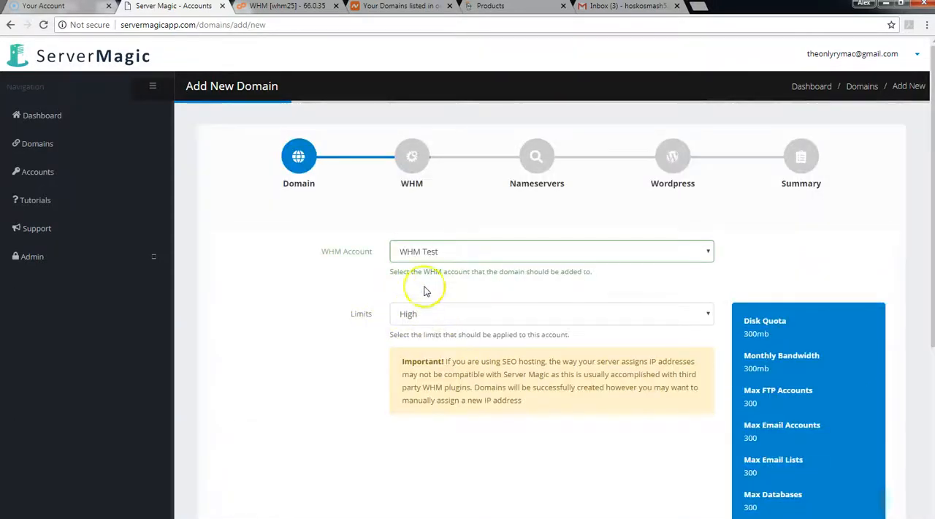
scroll(509, 236, "down", 4)
left_click(872, 473)
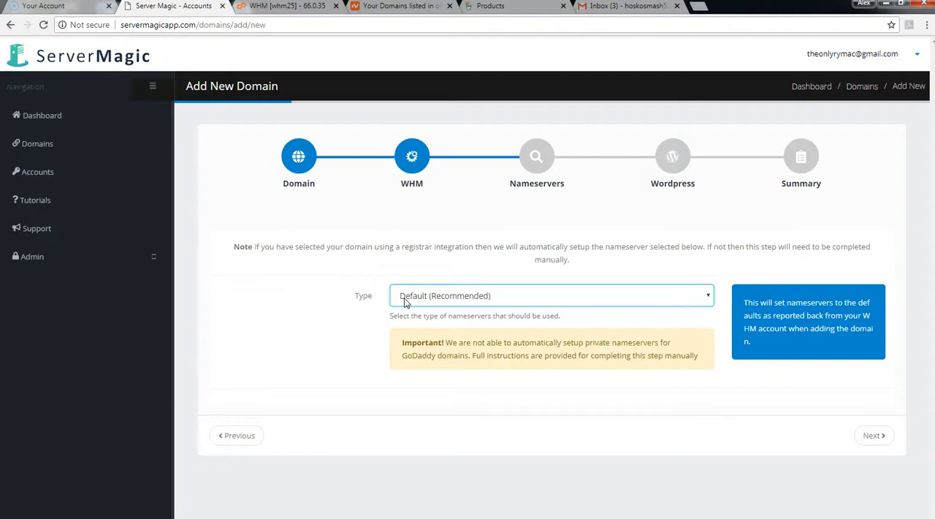
Step: Try the Private nameserver type and switch the type to Custom
left_click(486, 296)
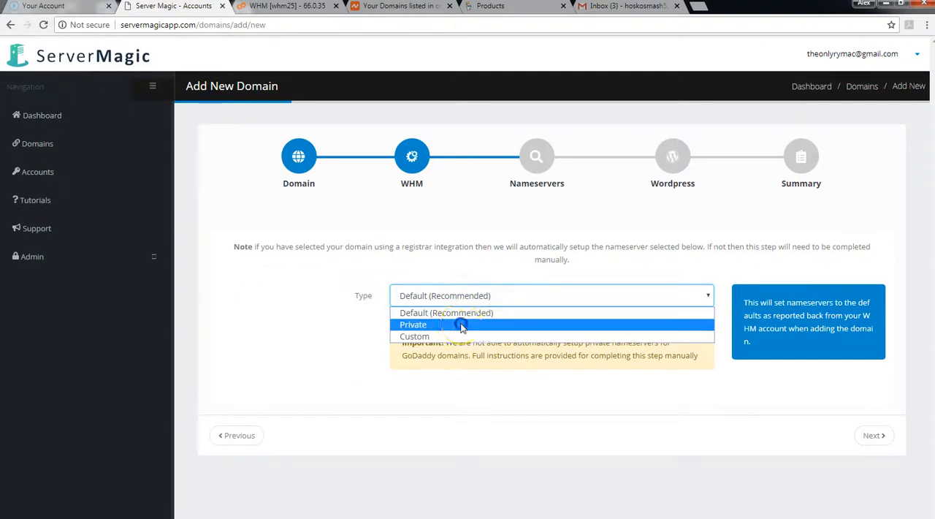
left_click(463, 323)
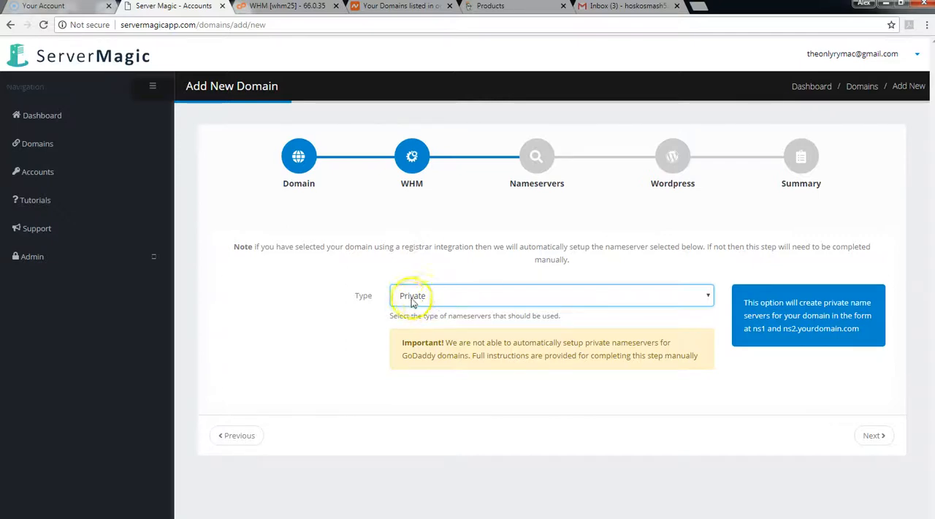
left_click(489, 295)
left_click(446, 329)
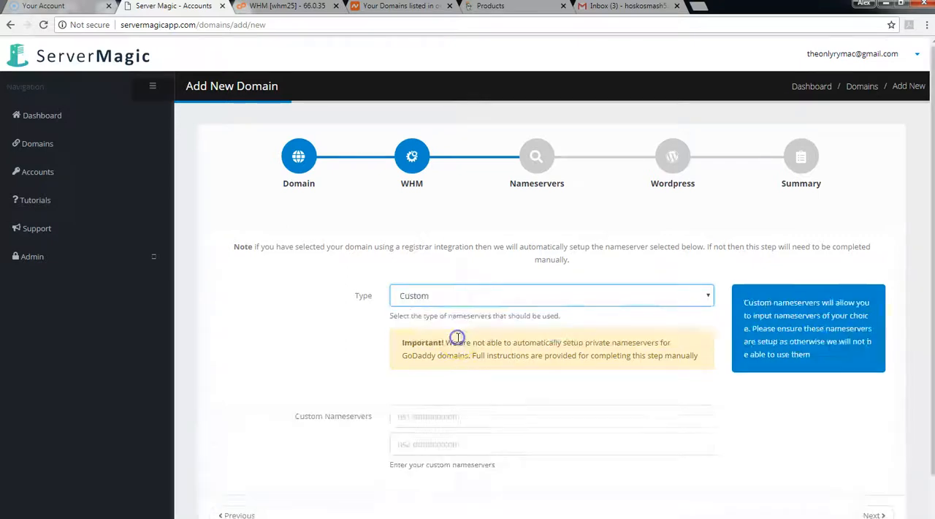
Step: Enter NS1.domain.com as the first custom nameserver and clear the entry again
left_click(424, 417)
type("Np")
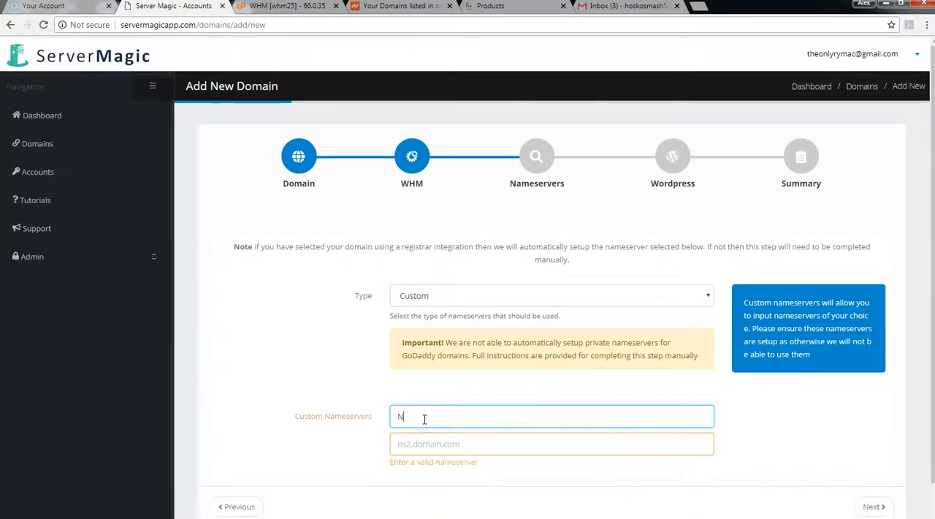
key("BackSpace")
type("S1.domain.com")
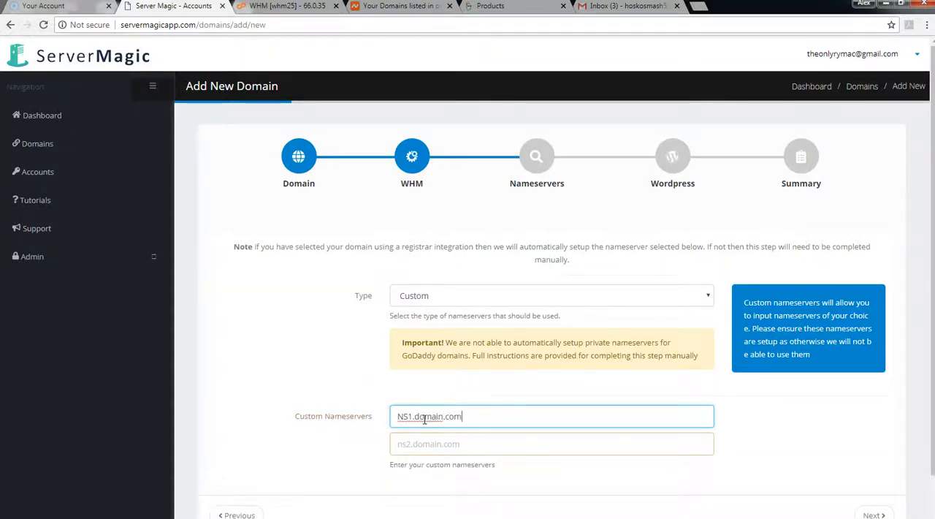
left_click_drag(543, 415, 361, 416)
key("BackSpace")
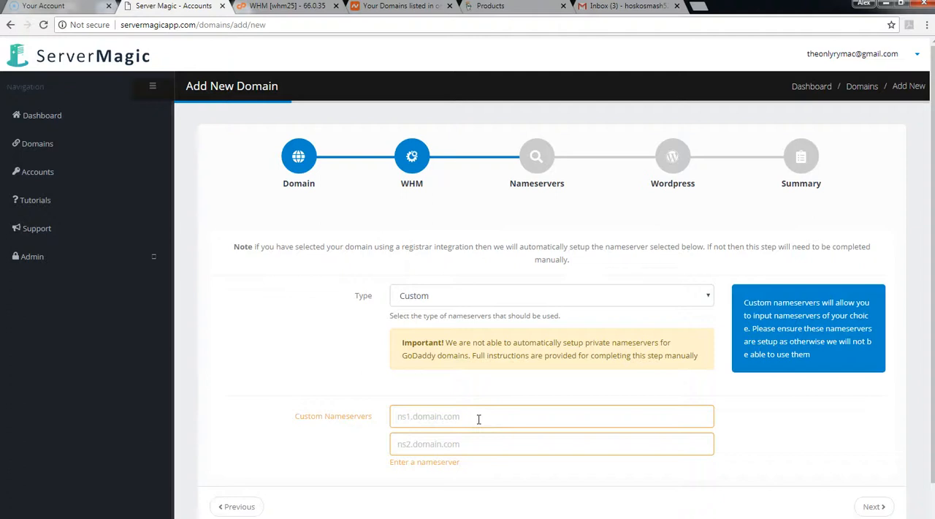
Step: Set the nameserver type to Default (Recommended) and continue to the WordPress settings
left_click(451, 295)
left_click(438, 313)
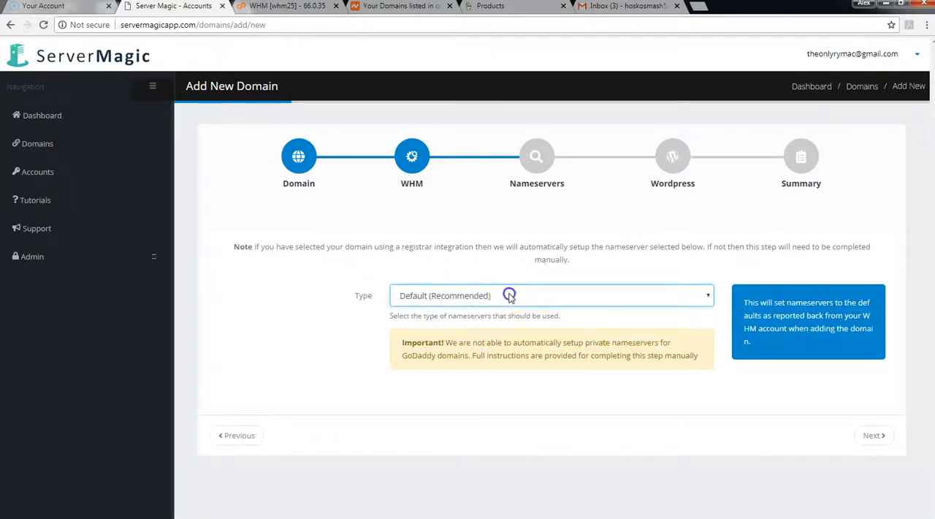
left_click(538, 295)
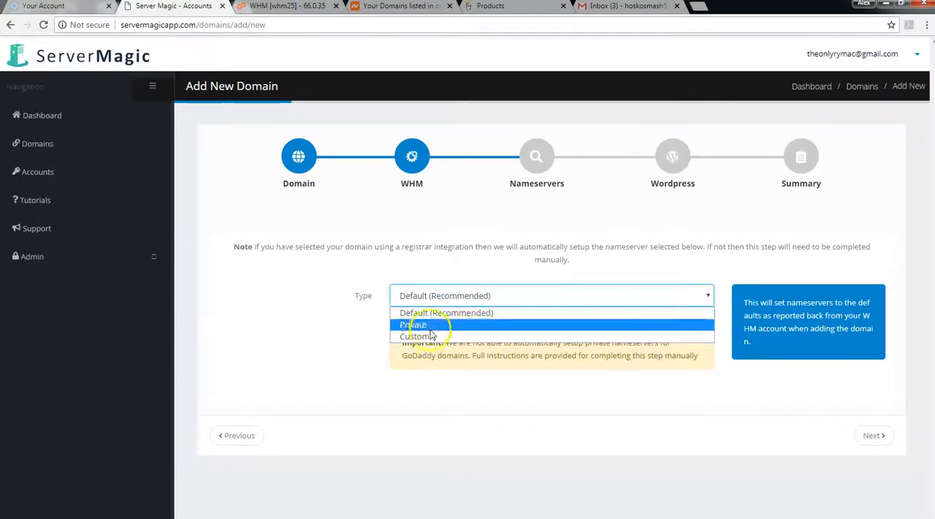
left_click(431, 314)
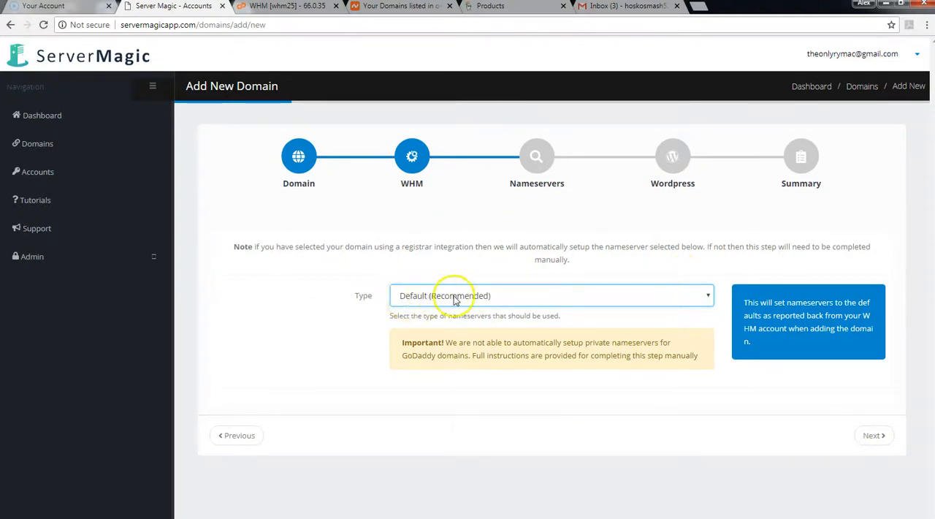
left_click(874, 435)
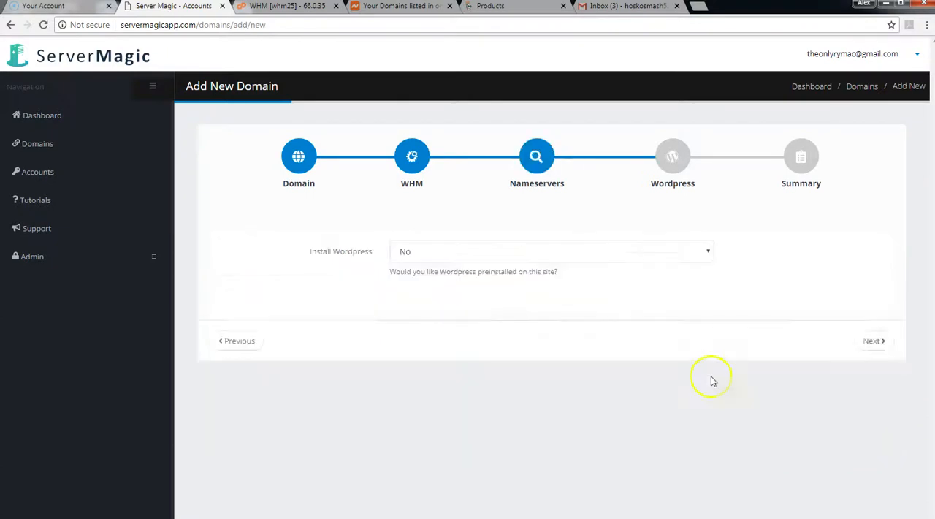
Step: Choose to have WordPress preinstalled on the sites and go to the installation location
left_click(417, 251)
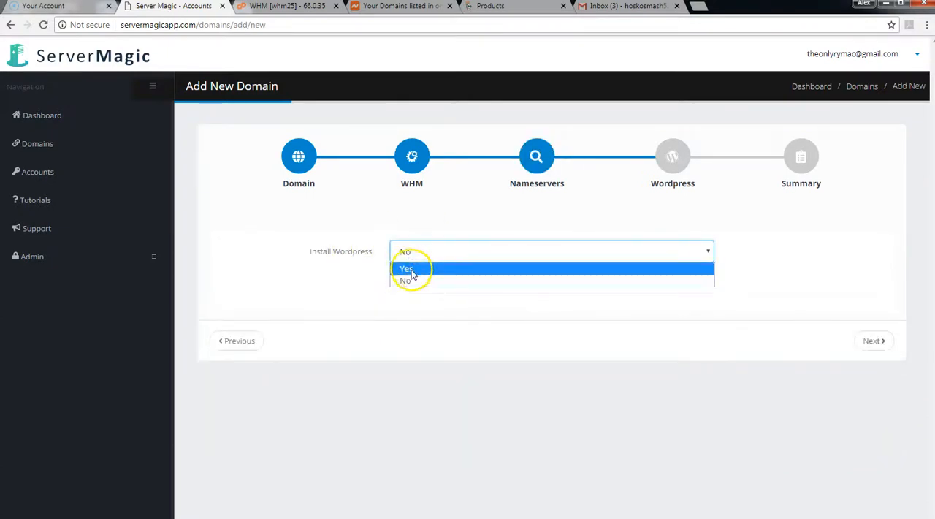
left_click(413, 269)
left_click(395, 315)
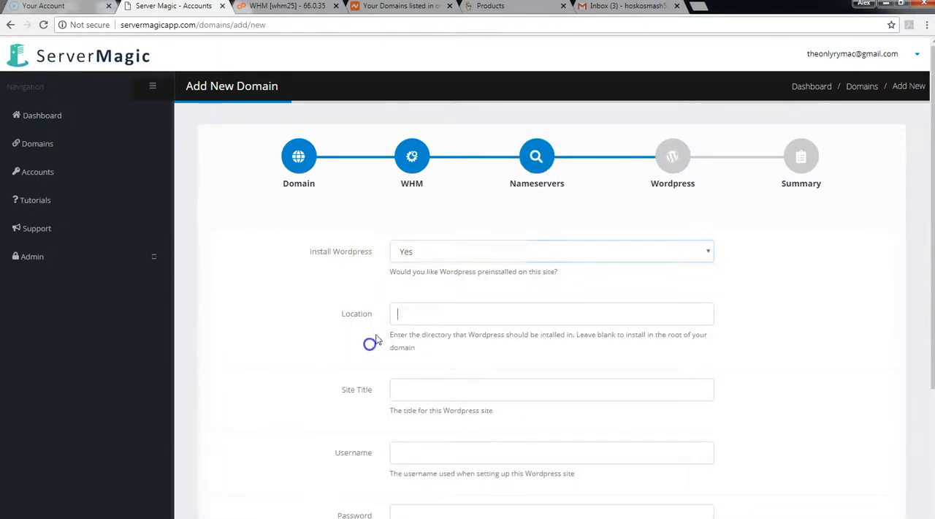
scroll(397, 299, "down", 2)
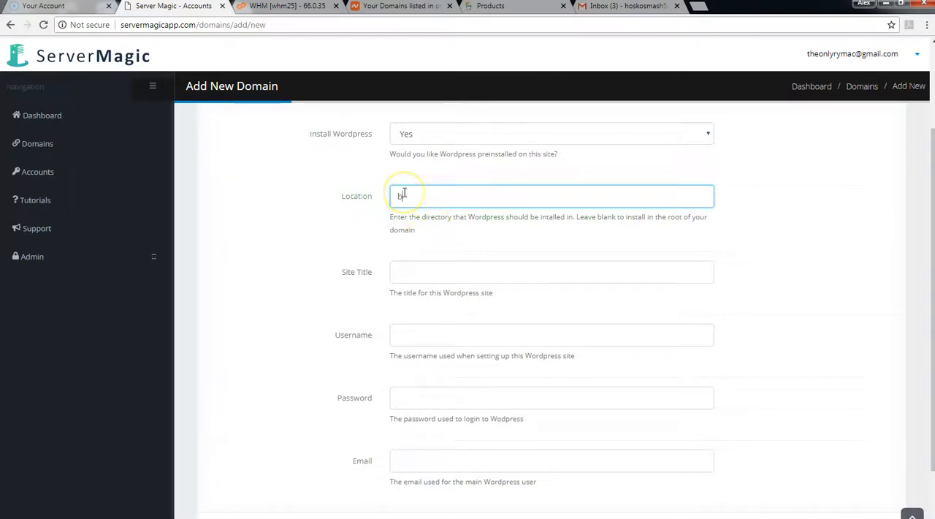
Step: Leave the WordPress location blank, set the site title to Test and the username to test, and enter the WordPress password
left_click(407, 271)
left_click(420, 292)
left_click(417, 333)
left_click(412, 354)
scroll(417, 359, "down", 1)
left_click(419, 339)
left_click(437, 370)
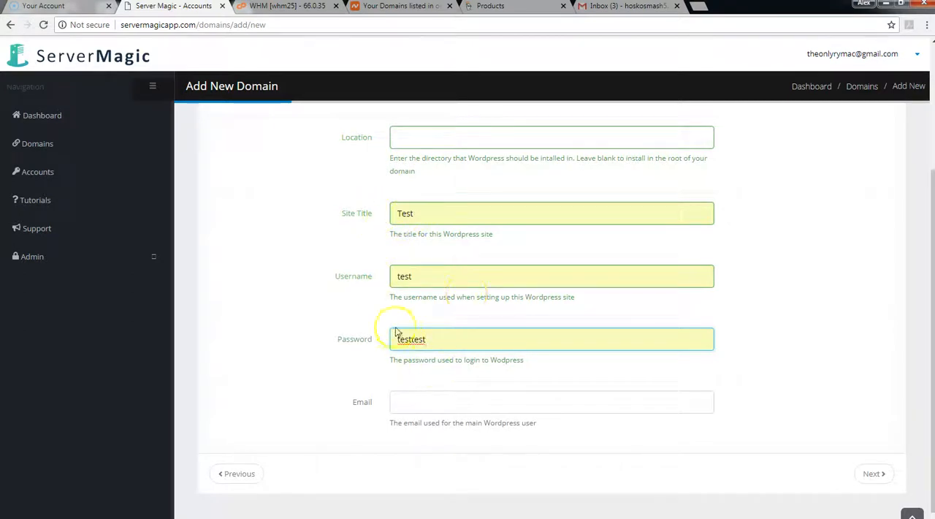
Step: Fill in the main WordPress user's email and continue to the summary
left_click(418, 403)
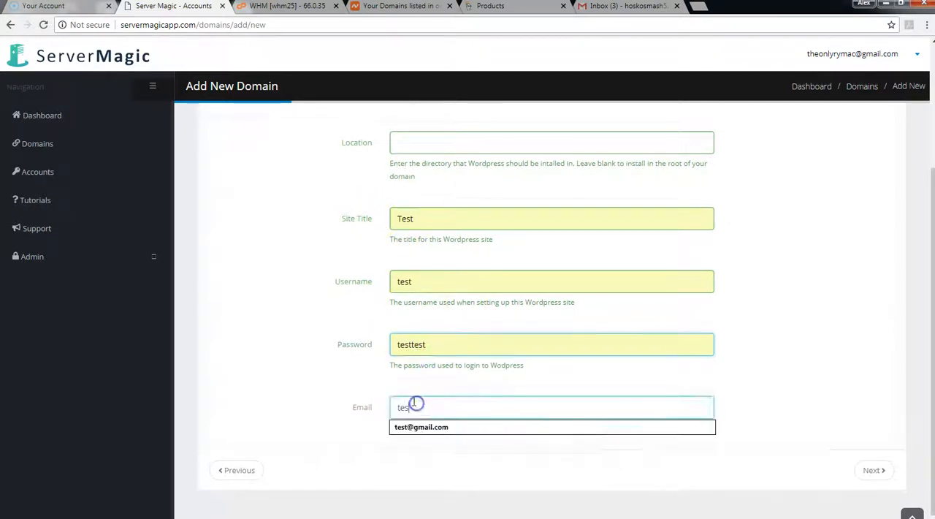
left_click(418, 423)
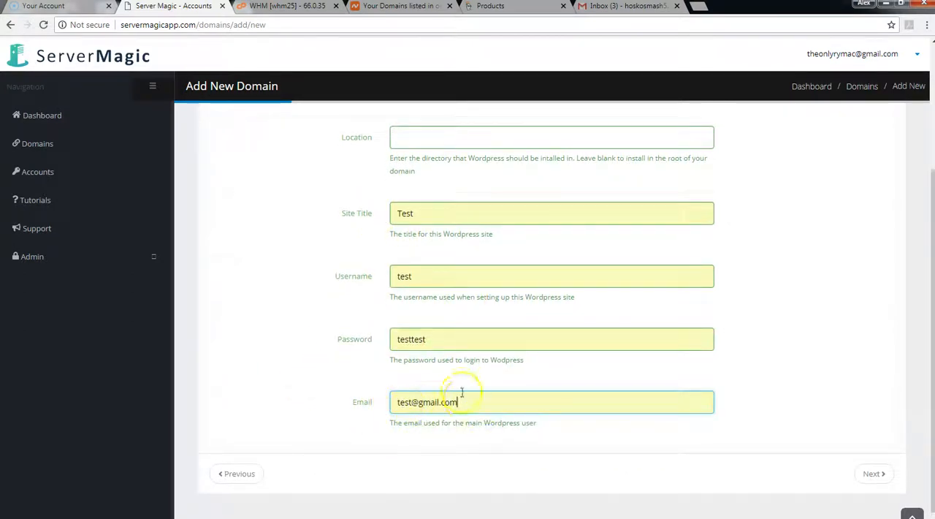
scroll(511, 390, "up", 3)
scroll(525, 390, "down", 3)
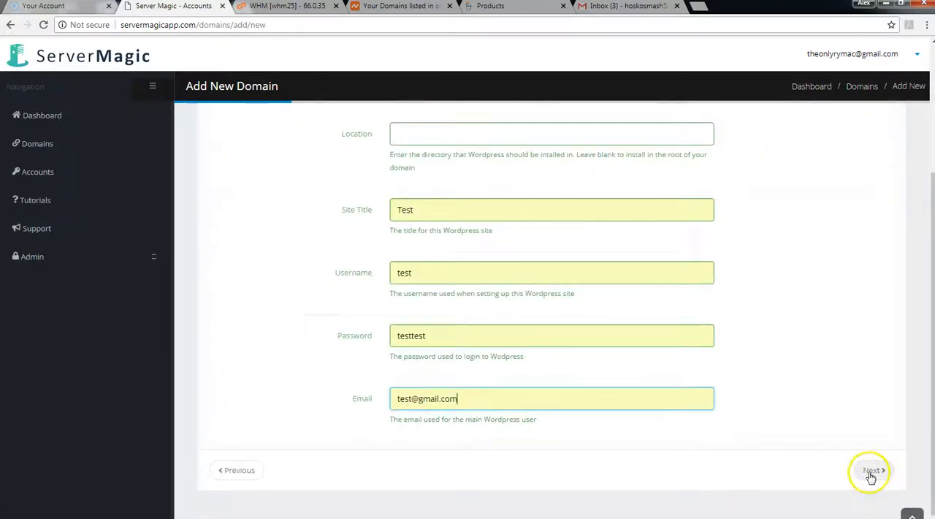
left_click(871, 471)
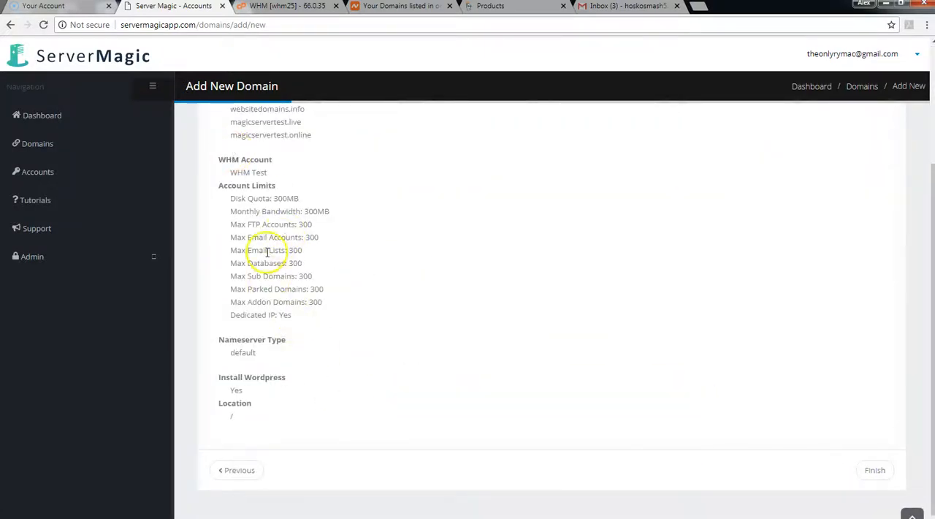
Step: Review the summary of domains, account limits, nameservers and WordPress settings, and submit the domain setup
scroll(287, 265, "up", 3)
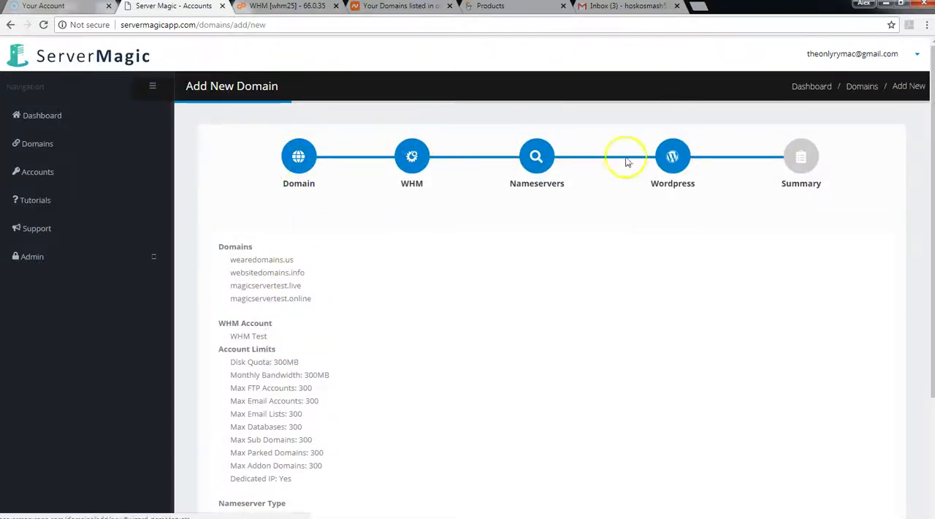
scroll(407, 307, "down", 2)
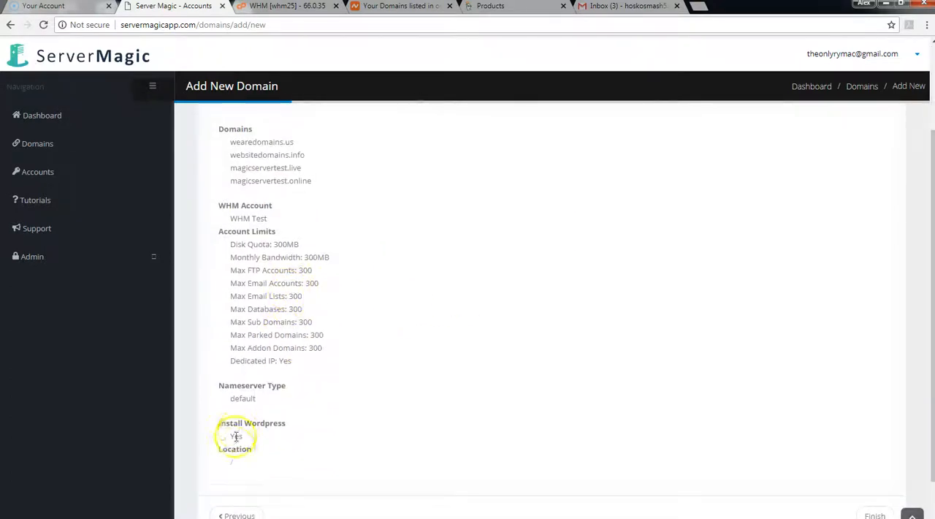
scroll(872, 487, "down", 1)
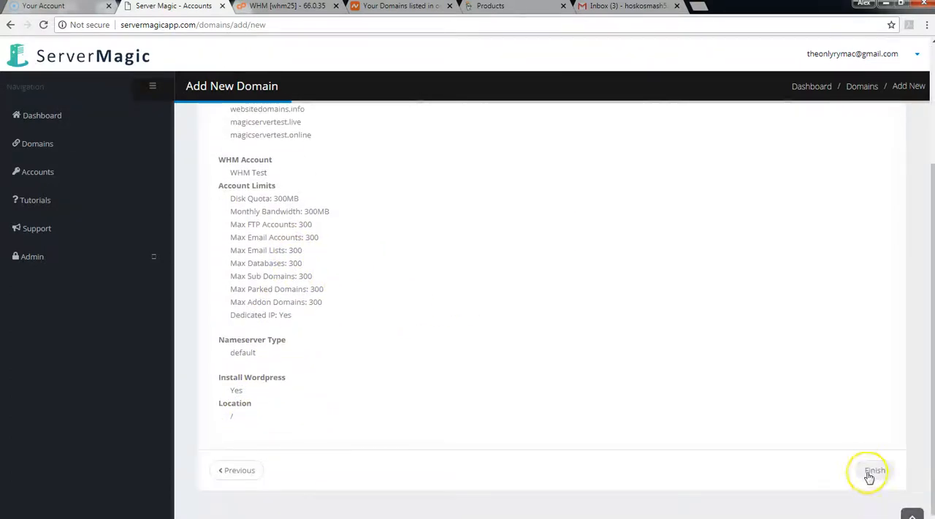
left_click(871, 472)
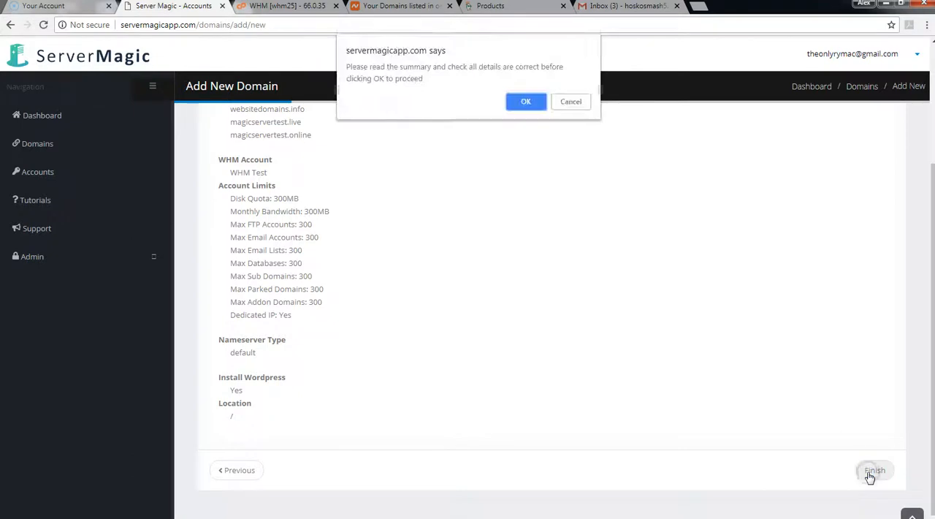
left_click(527, 103)
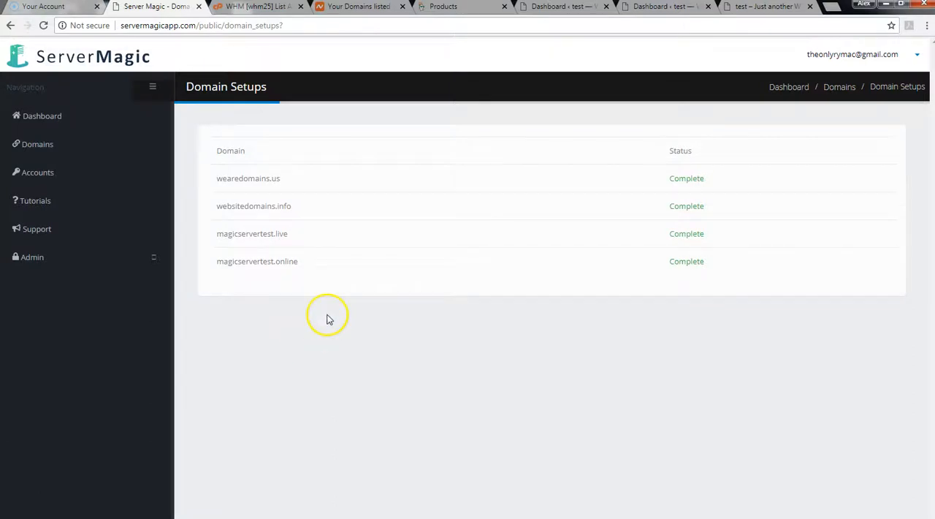
Step: Check the new domains in WHM's account list and the nameservers of magicservertest.live in Namecheap
left_click(250, 8)
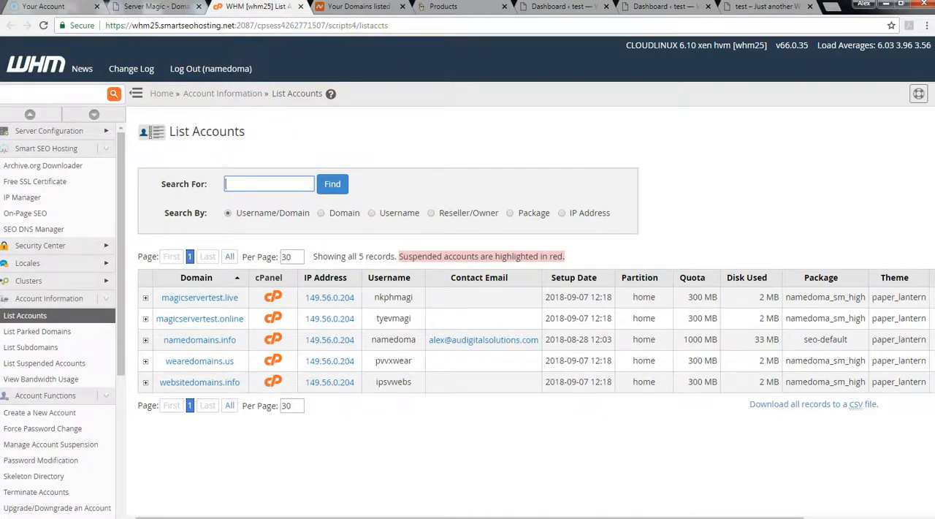
left_click(362, 8)
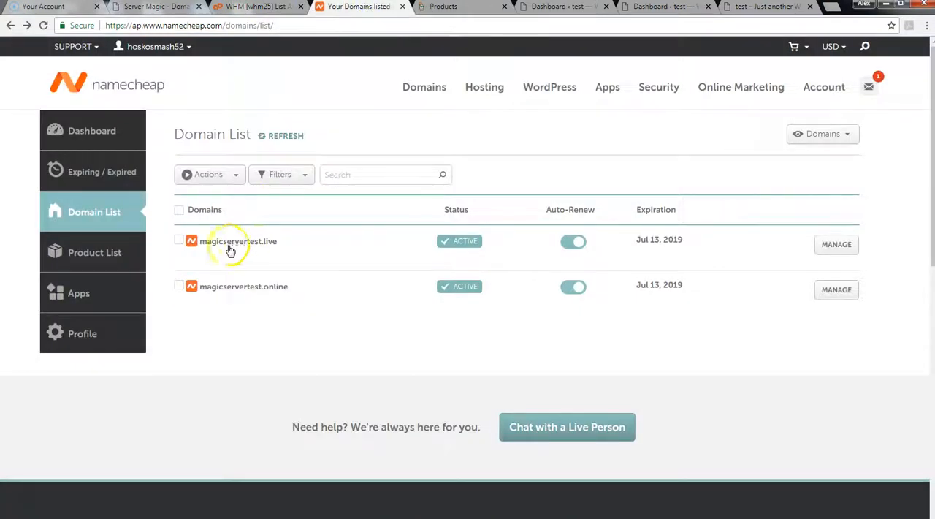
left_click(833, 245)
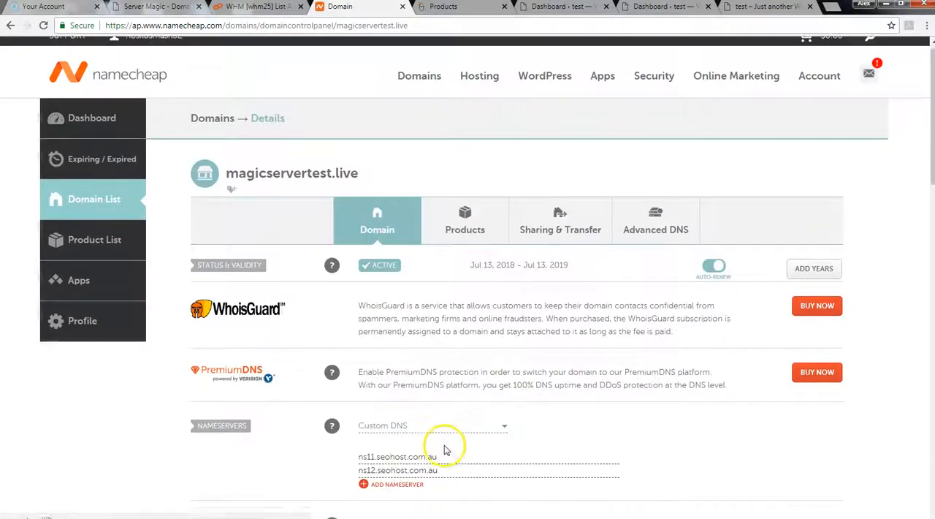
scroll(365, 409, "down", 1)
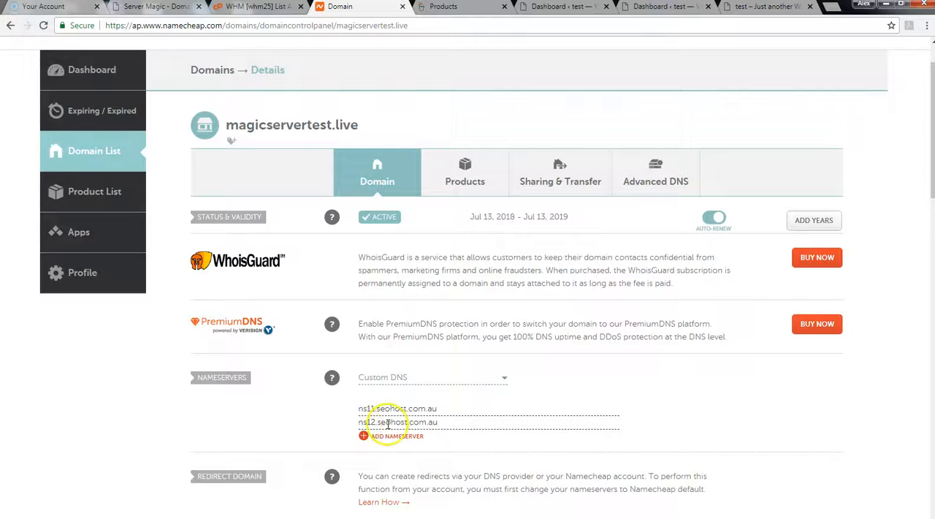
Step: Check the nameservers of websitedomains.info in GoDaddy's DNS management and close the Namecheap page
left_click(447, 7)
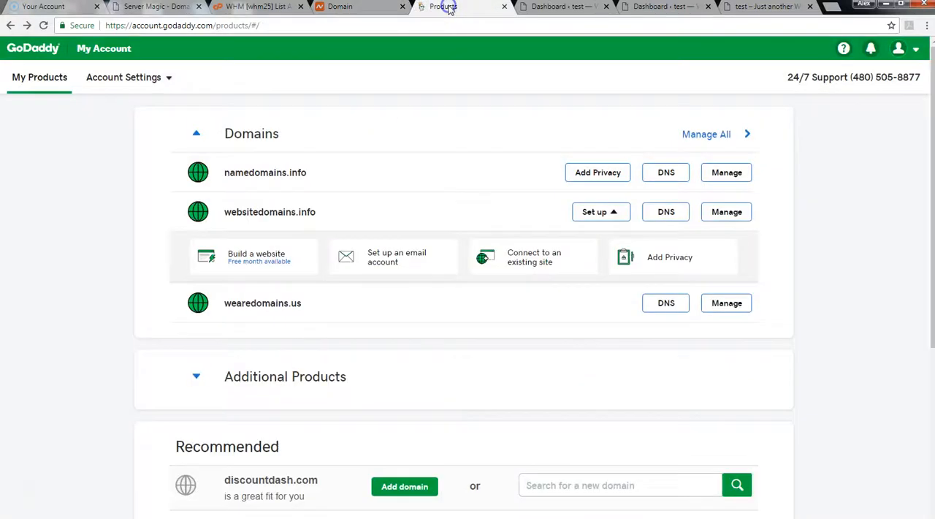
left_click(672, 211)
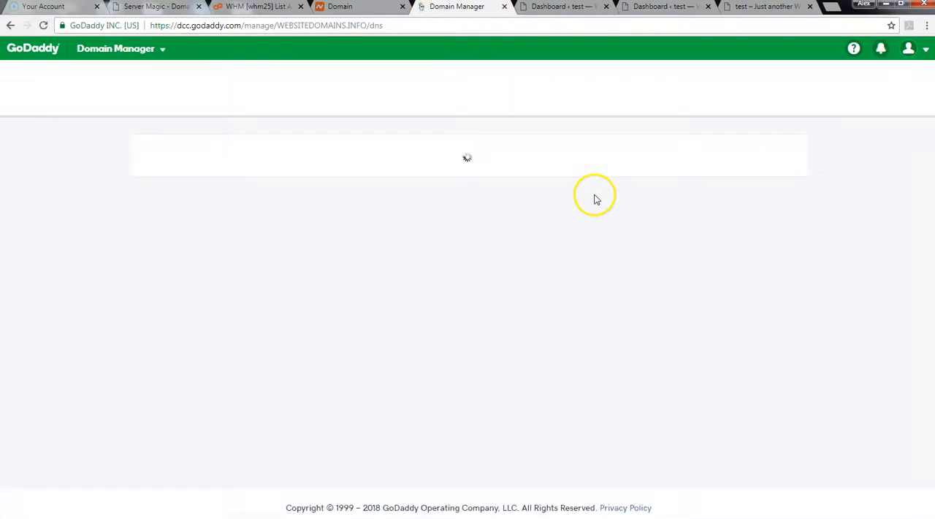
left_click(402, 7)
scroll(324, 292, "down", 2)
left_click_drag(184, 297, 345, 297)
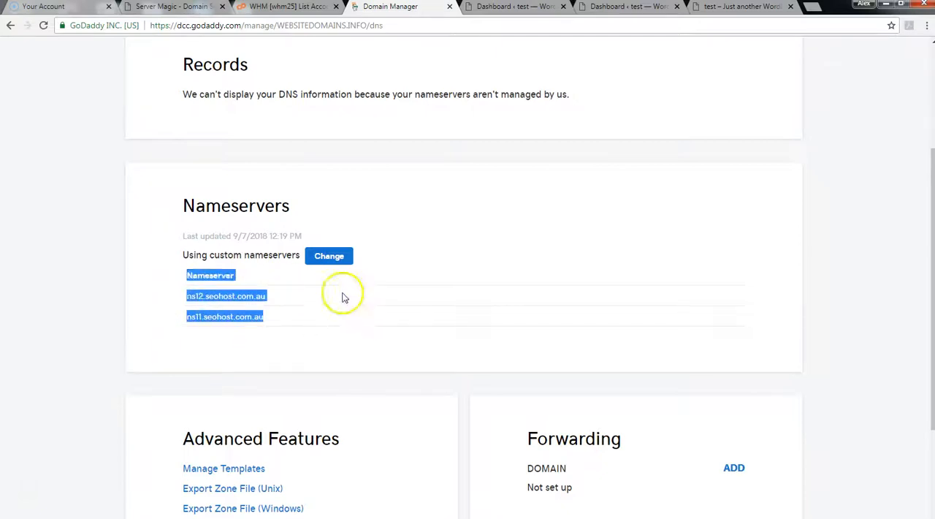
left_click(414, 125)
Step: Return to the GoDaddy products list, check the nameservers of wearedomains.us, and close the GoDaddy page
key("alt+Left")
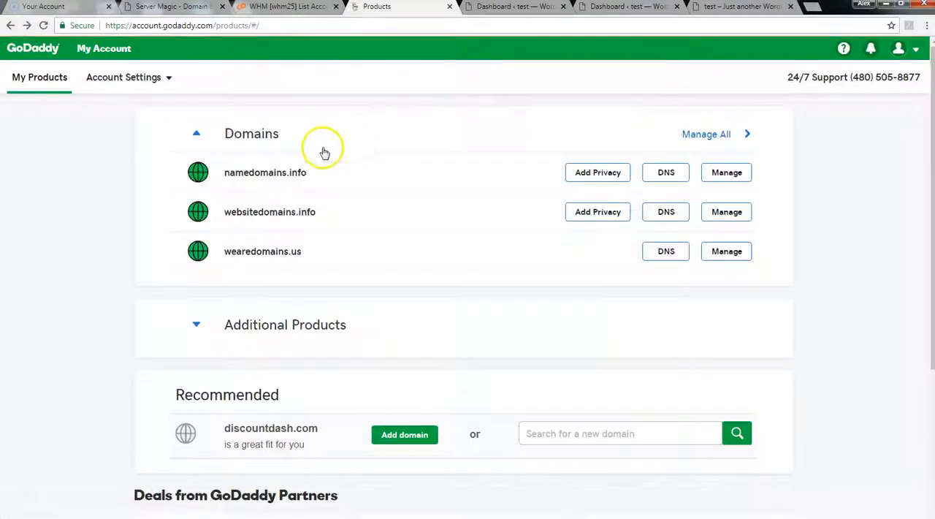
left_click(676, 304)
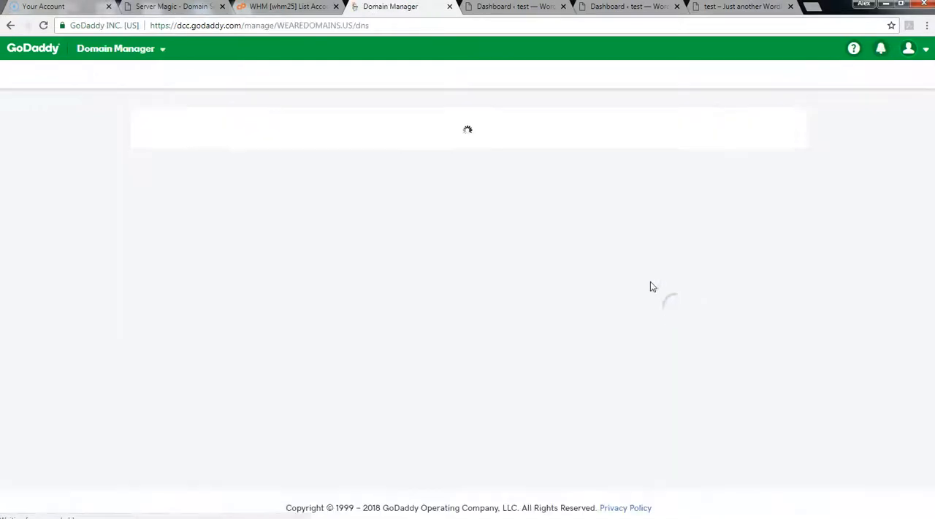
scroll(268, 410, "down", 1)
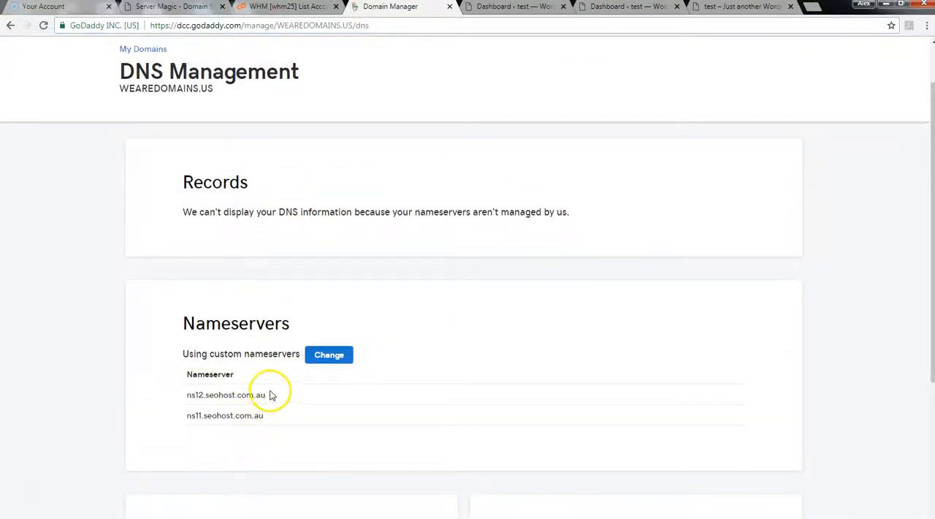
scroll(365, 179, "up", 1)
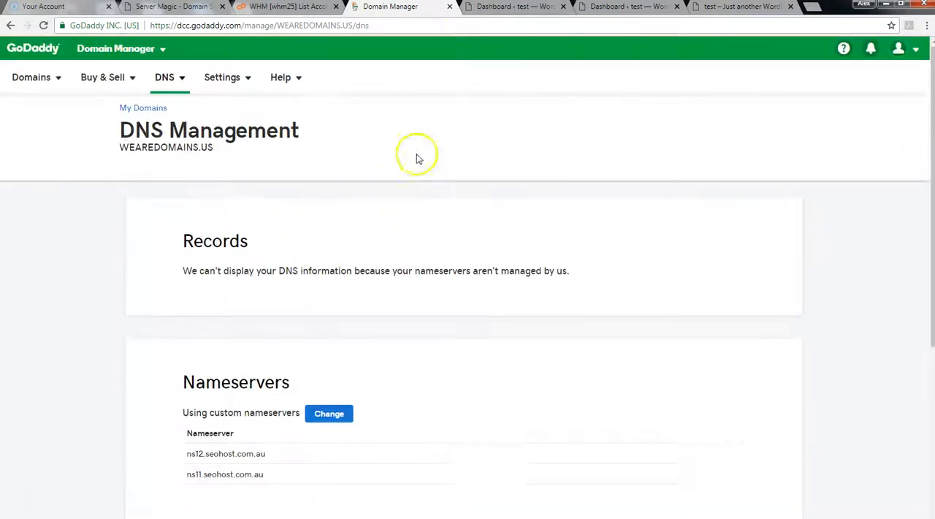
left_click(450, 7)
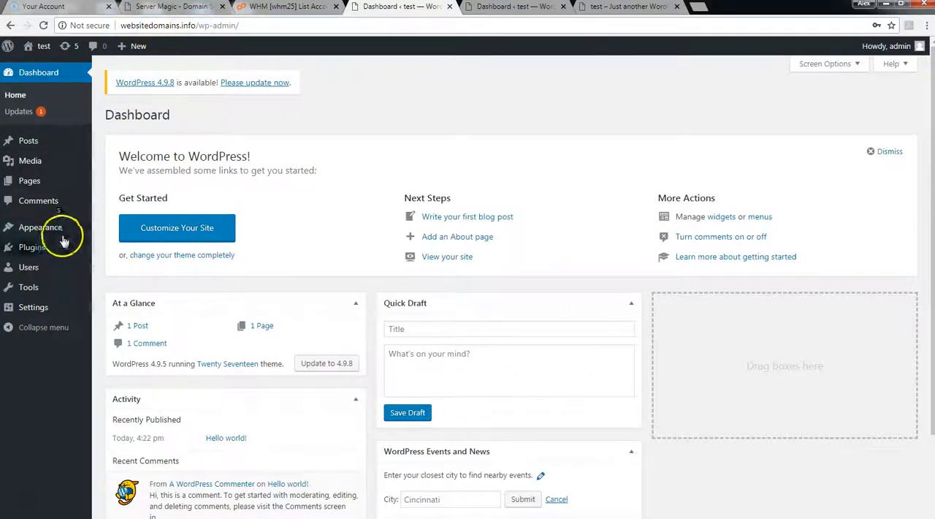
Step: Activate the Server Magic plugin on the websitedomains.info WordPress site
left_click(32, 250)
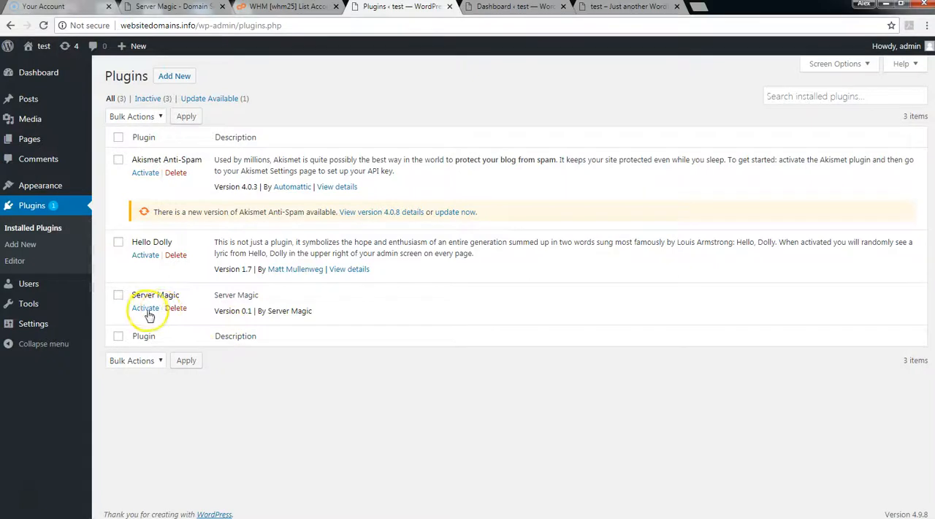
left_click(145, 308)
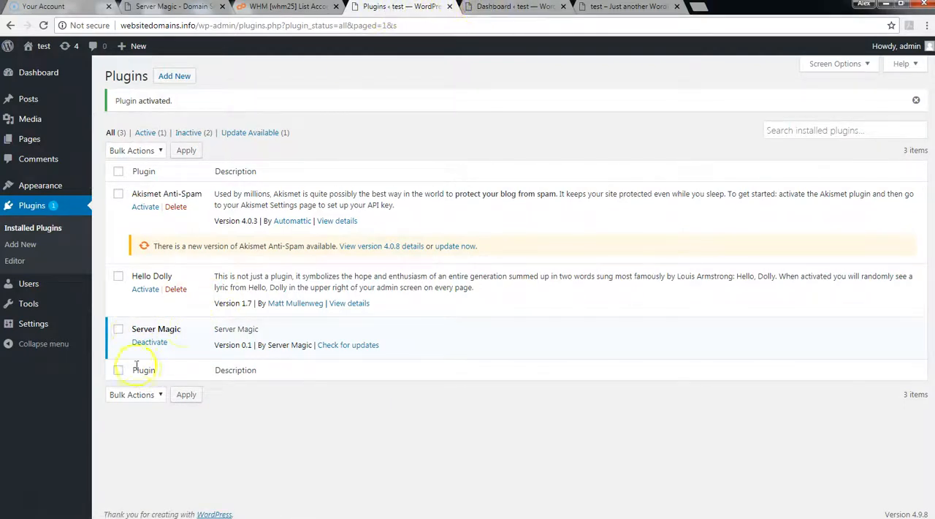
left_click_drag(409, 345, 130, 329)
left_click(299, 325)
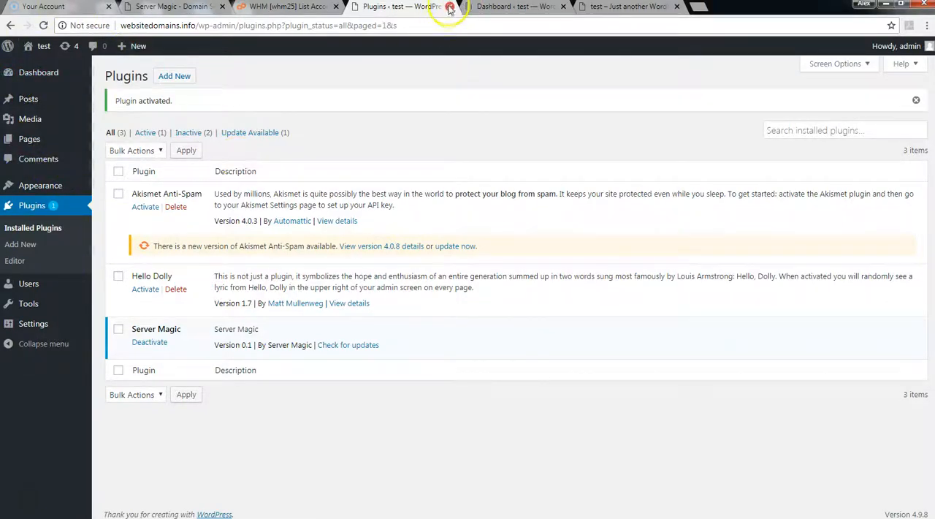
Step: Look over the WordPress sites of magicservertest.live and wearedomains.us, and close the three WordPress pages
left_click(606, 7)
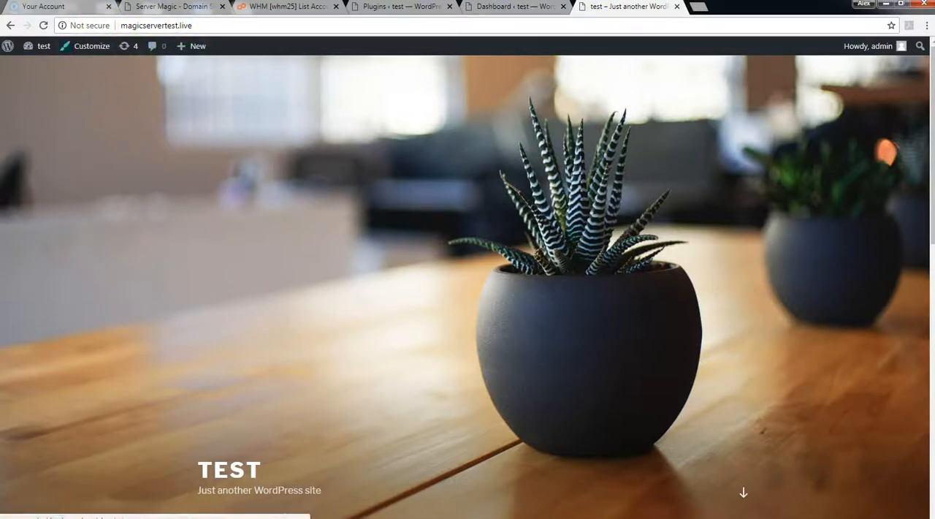
left_click(514, 6)
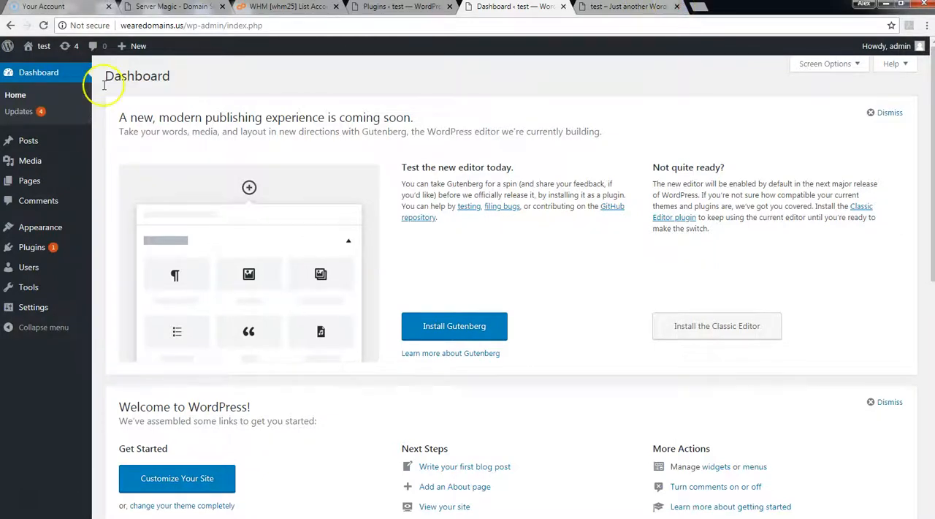
left_click(431, 8)
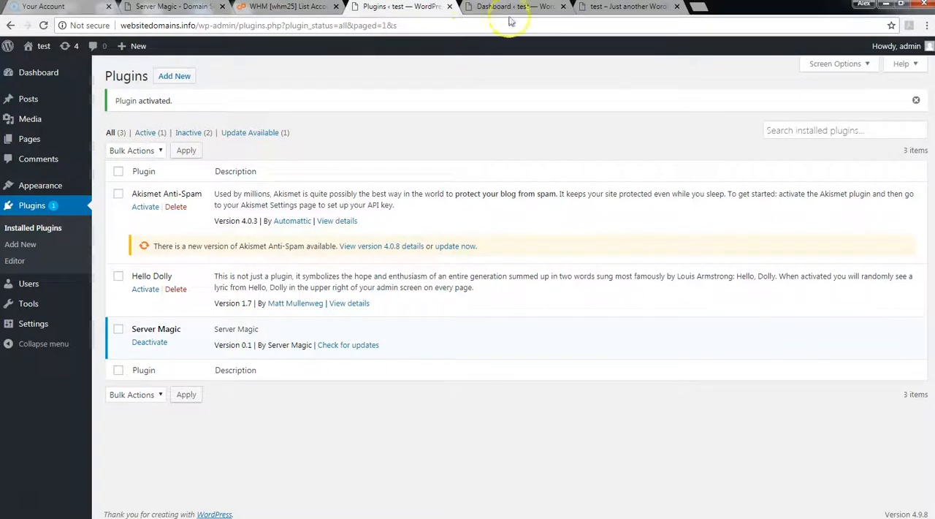
left_click(450, 7)
left_click(451, 8)
left_click(451, 7)
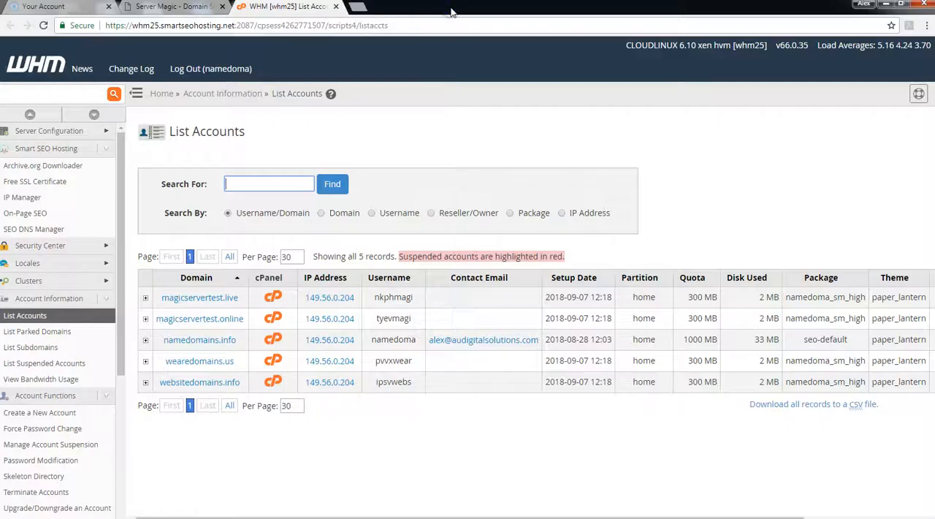
Step: In Server Magic, edit the WordPress settings of websitedomains.info to use the username admin, and save them
left_click(179, 7)
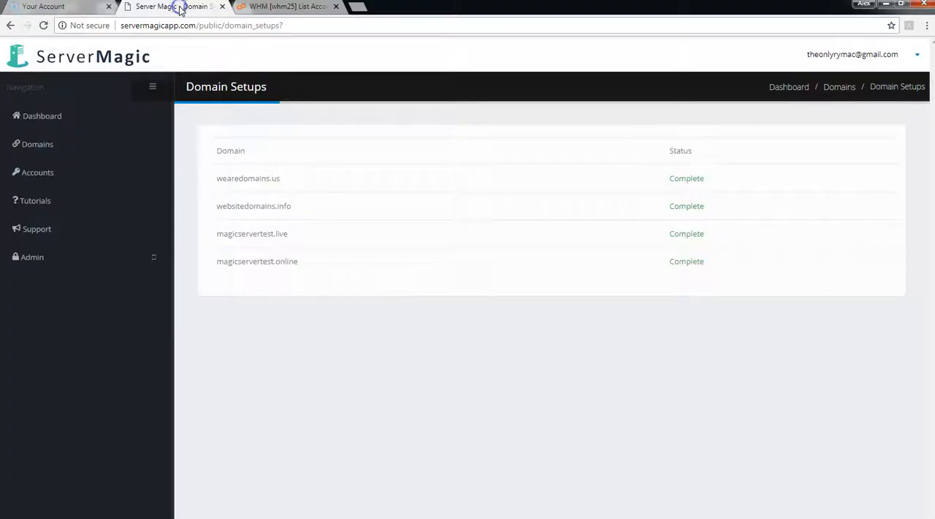
left_click(33, 145)
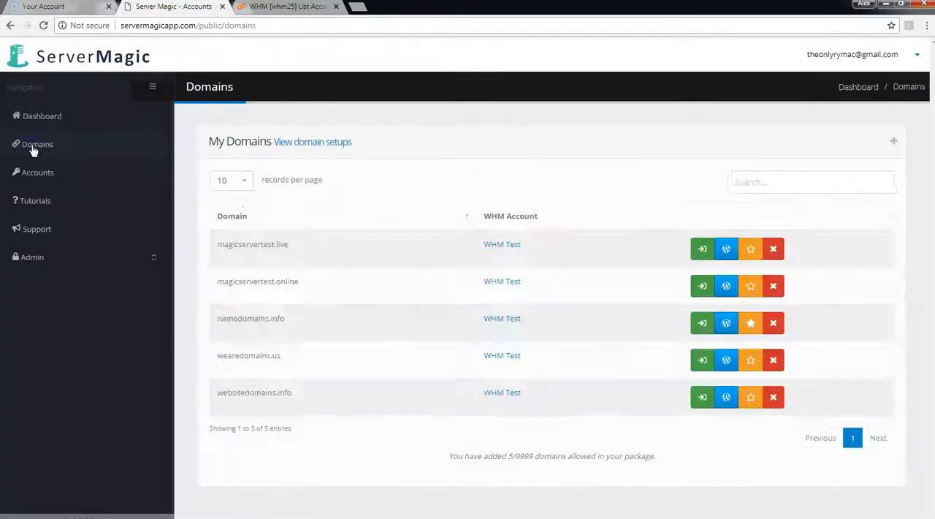
double_click(304, 397)
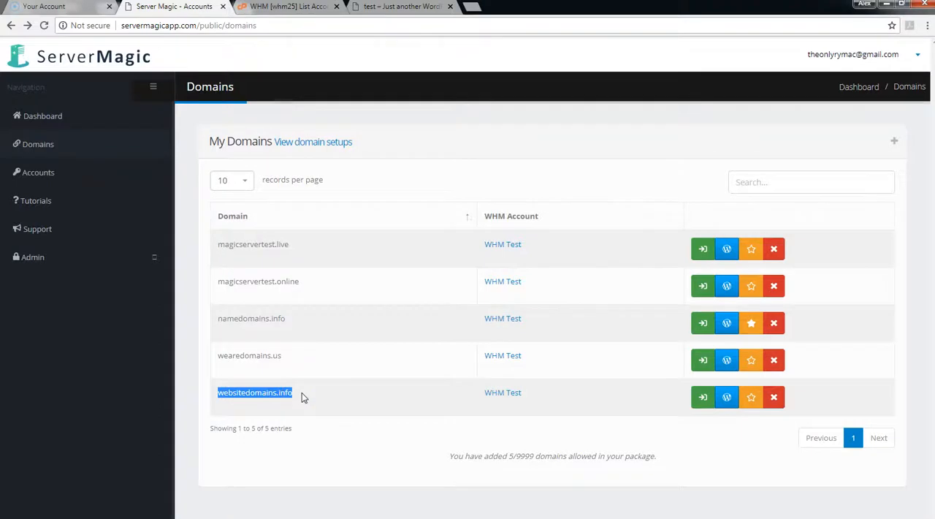
left_click(727, 399)
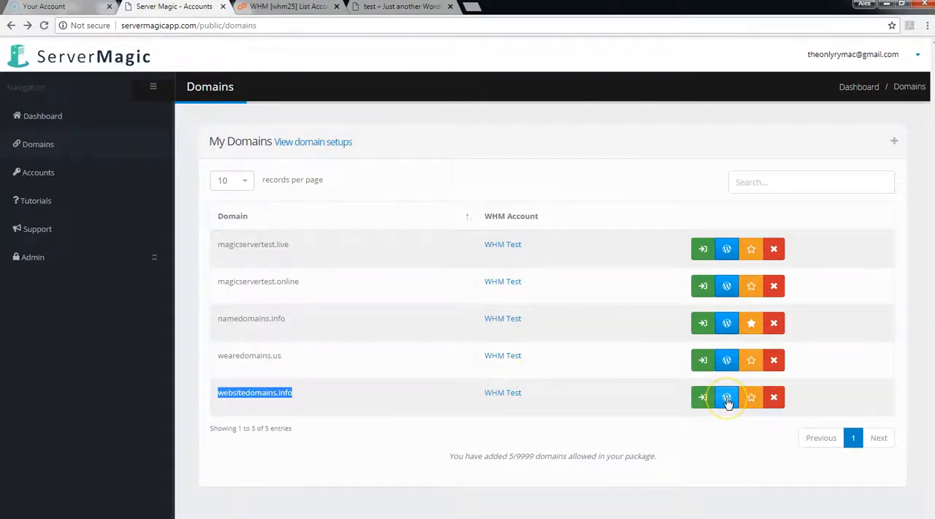
left_click(727, 399)
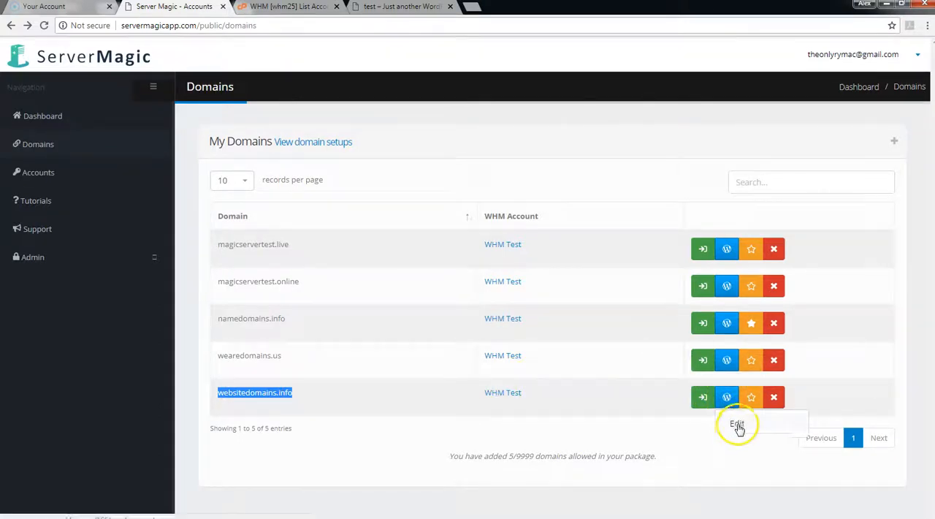
left_click(737, 424)
left_click(437, 334)
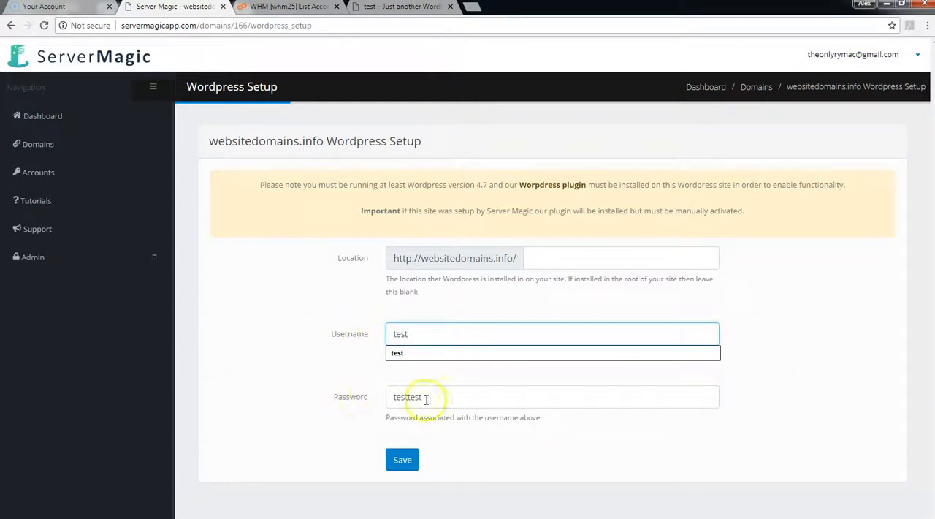
left_click(504, 430)
left_click_drag(421, 338, 371, 334)
type("adm")
left_click(341, 356)
left_click(403, 461)
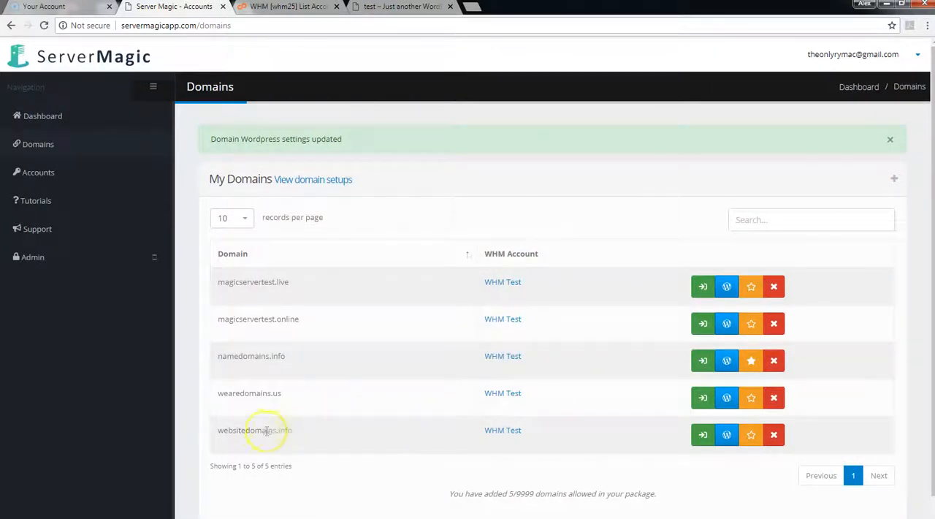
Step: Log in to the websitedomains.info WordPress site from the domain list, dismiss the Personal Data and Privacy notice, and close the site
left_click(727, 435)
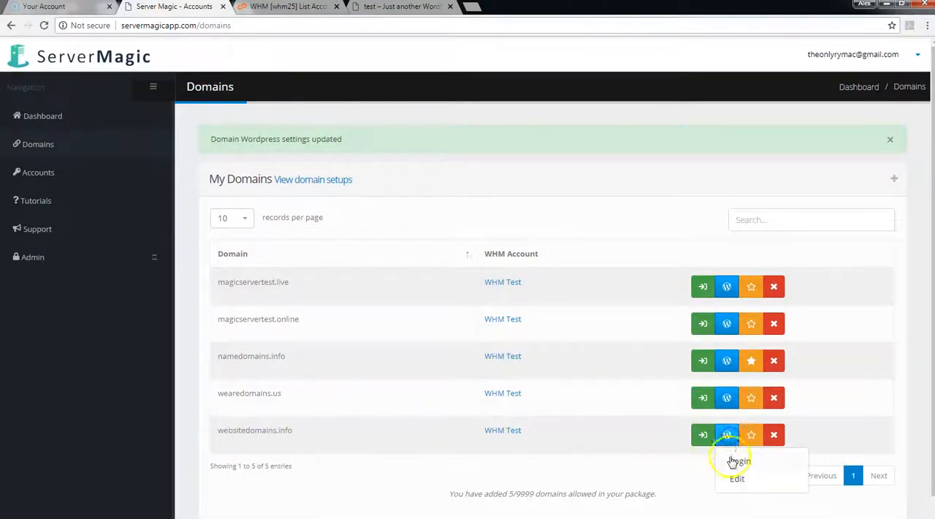
left_click(739, 462)
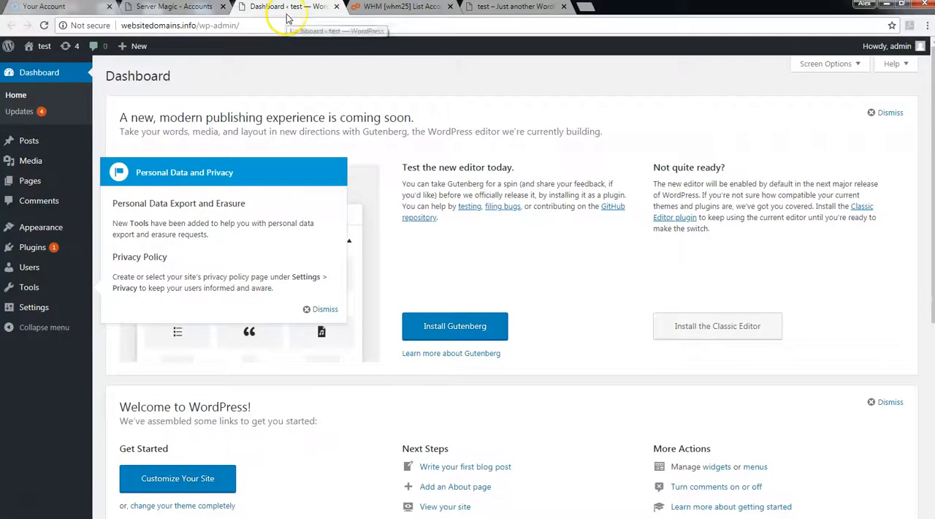
left_click(323, 309)
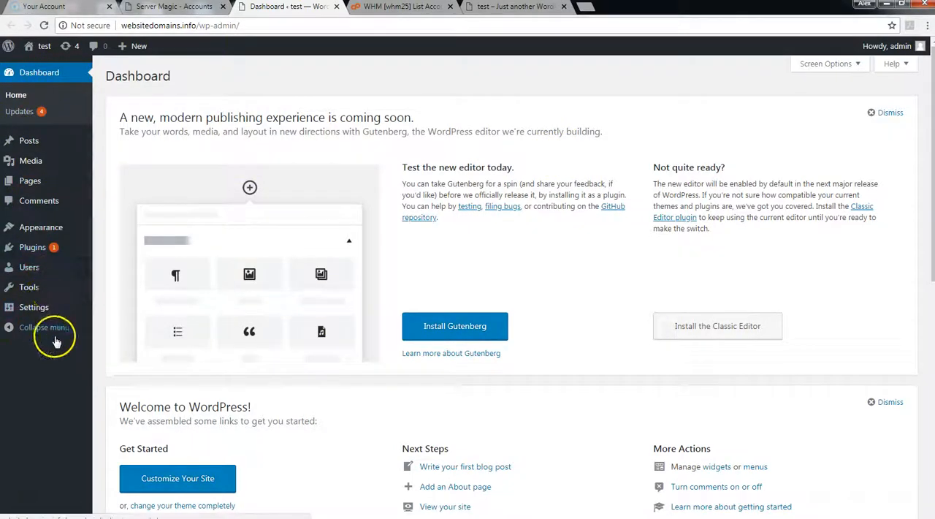
left_click(335, 6)
Step: Log in to the cPanel of websitedomains.info from the domain list, look through its available features, and close it
scroll(365, 309, "down", 1)
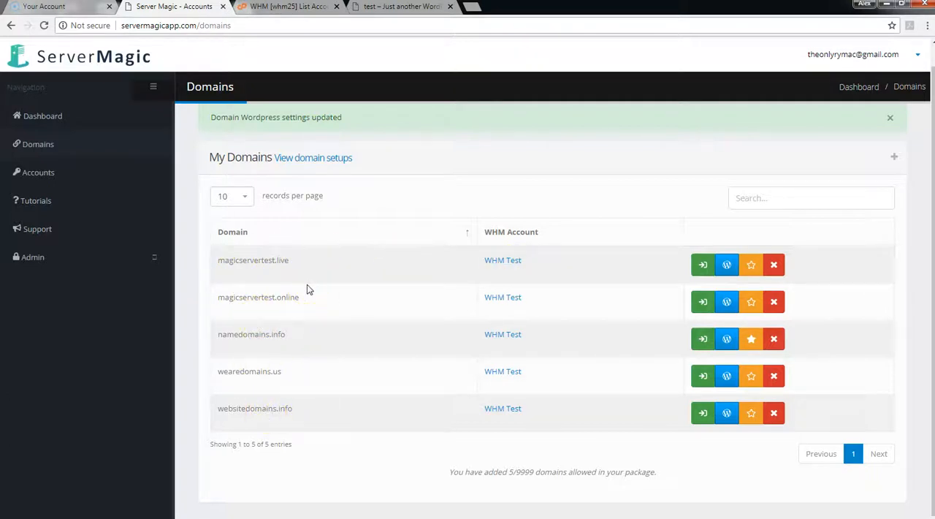
left_click(702, 414)
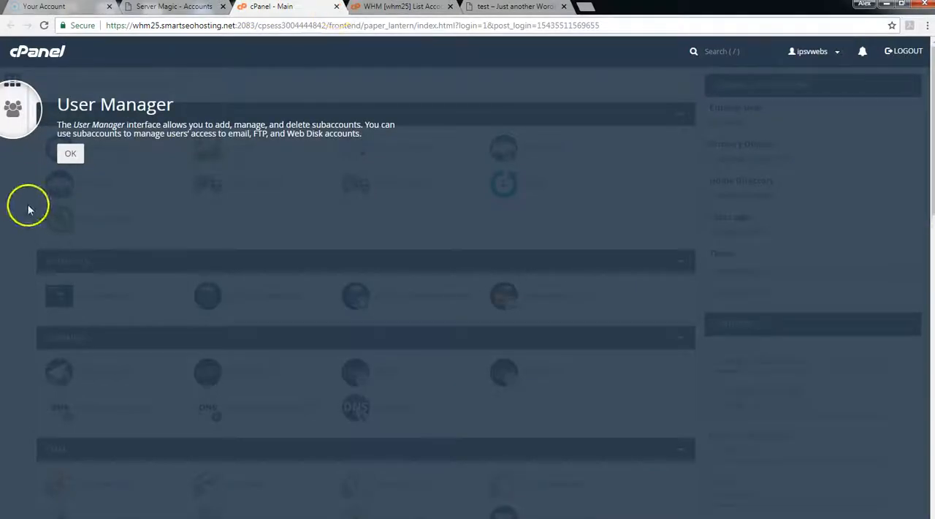
left_click(70, 153)
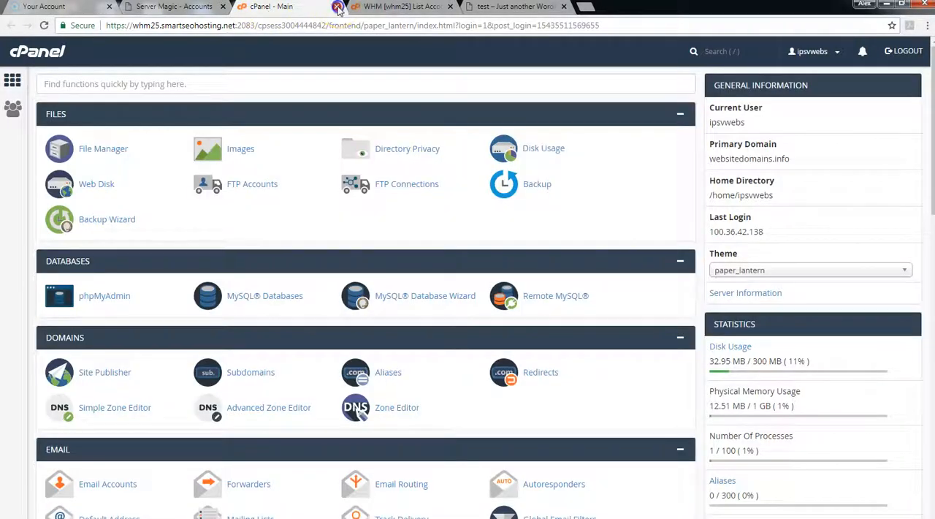
scroll(95, 150, "down", 3)
scroll(118, 298, "down", 8)
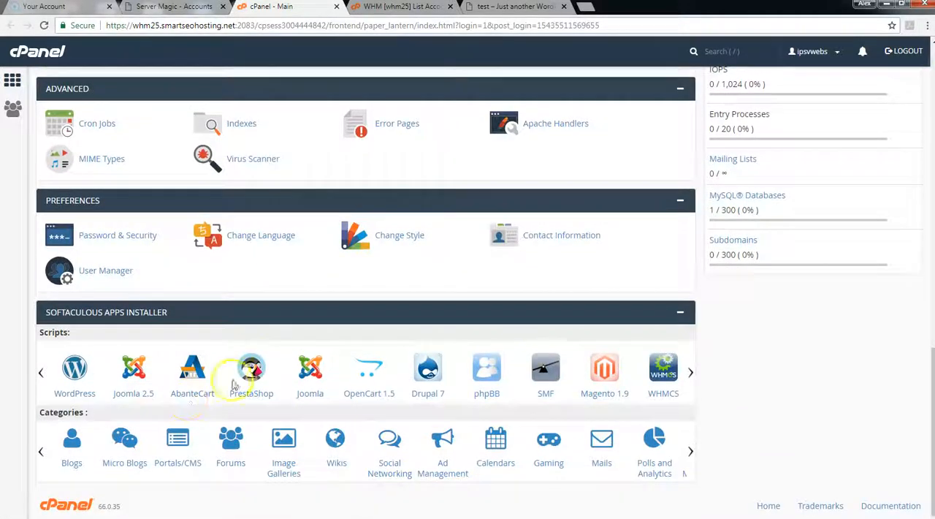
scroll(234, 270, "up", 5)
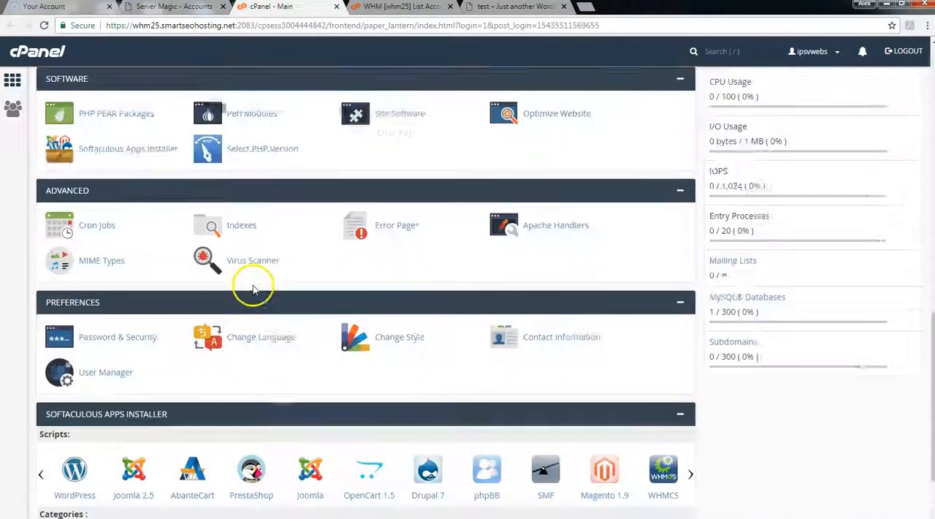
scroll(266, 296, "up", 3)
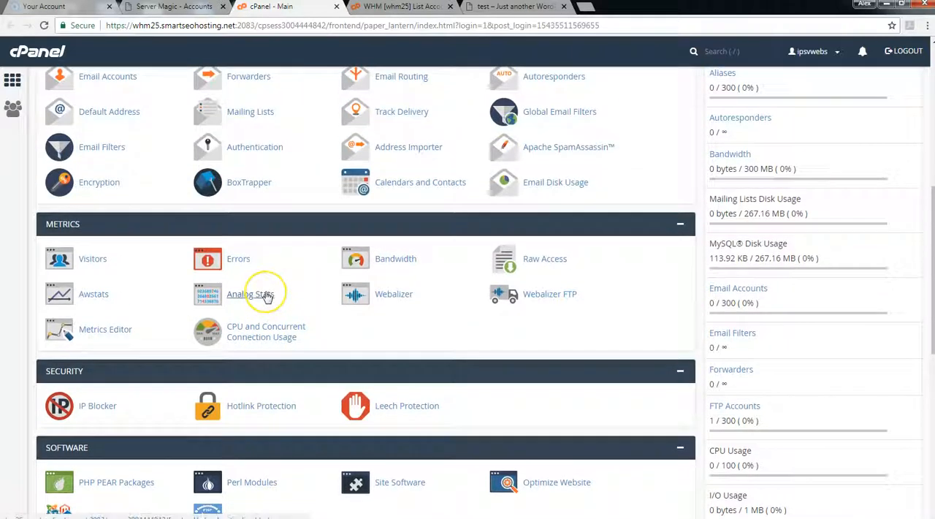
scroll(267, 296, "up", 3)
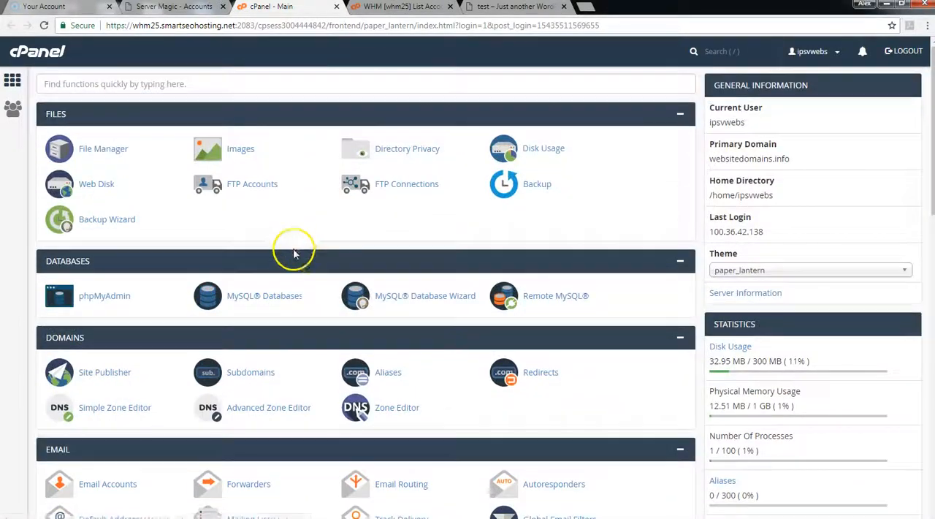
left_click(337, 7)
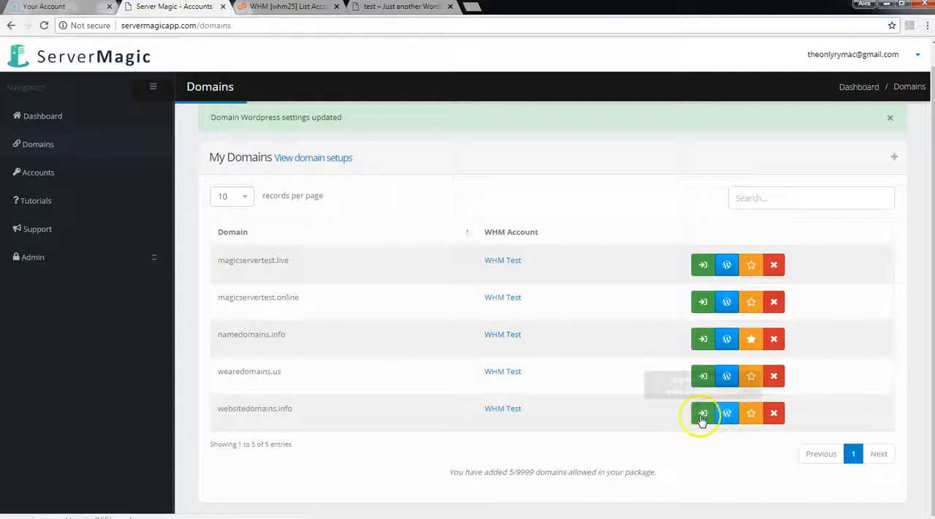
Step: Mark websitedomains.info, wearedomains.us, magicservertest.online and magicservertest.live as favourites and check them in the dashboard's favourite domains
left_click(753, 418)
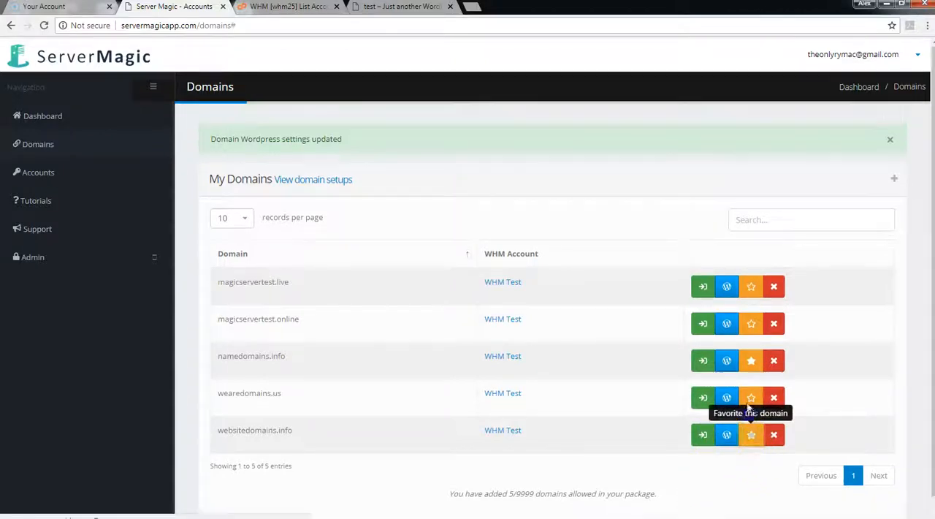
left_click(754, 328)
left_click(751, 287)
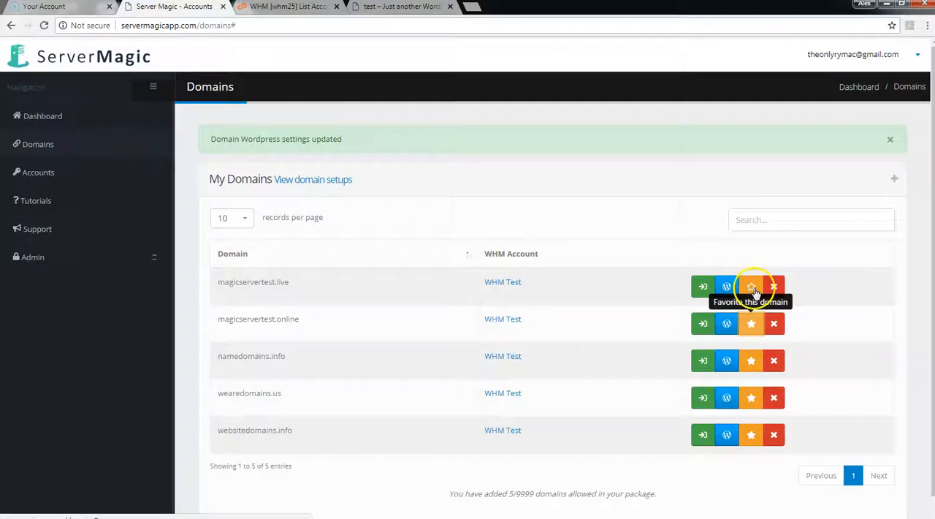
left_click(51, 124)
left_click(835, 191)
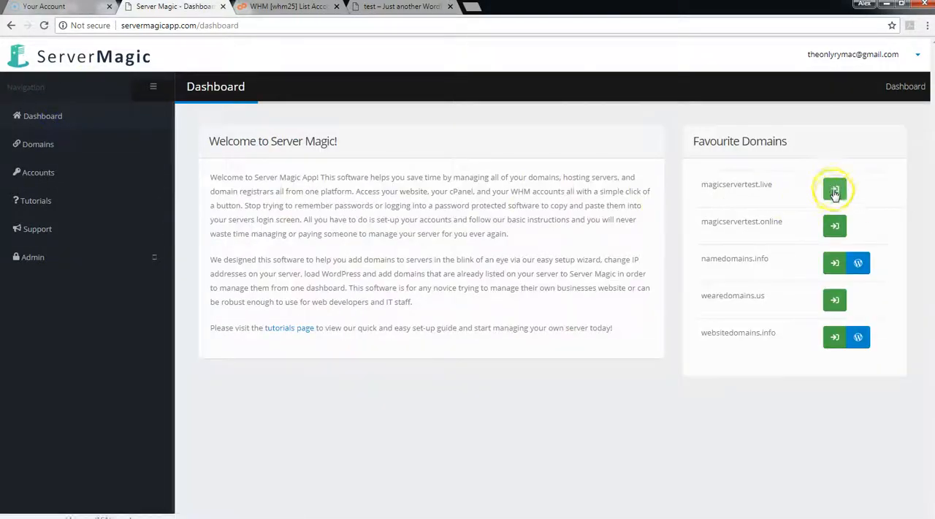